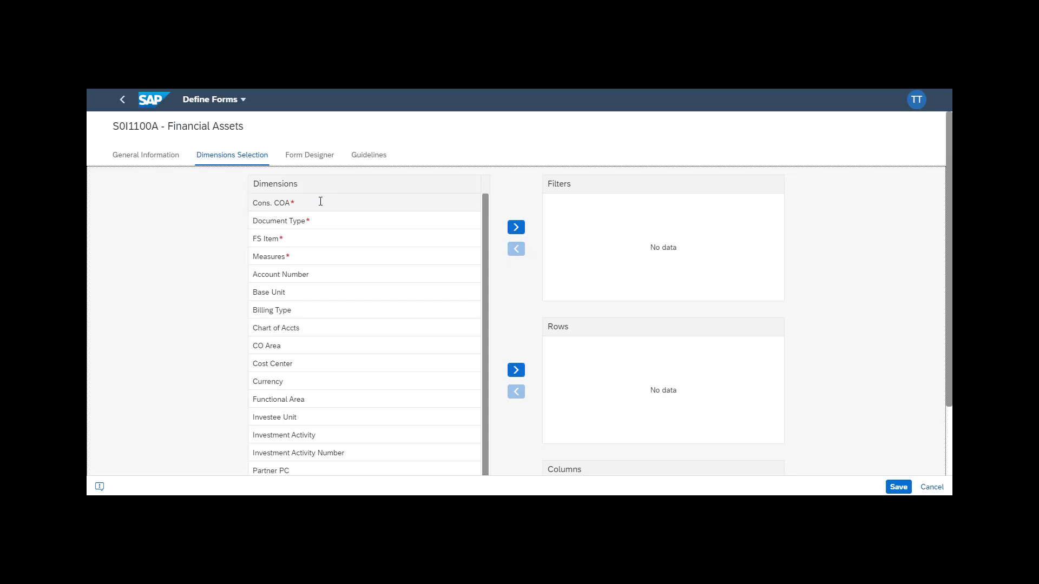
# Assign Document Type, Measures and Cons. COA as filter dimensions and FS Item as the row dimension
pyautogui.moveTo(337, 219); pyautogui.dragTo(624, 251)
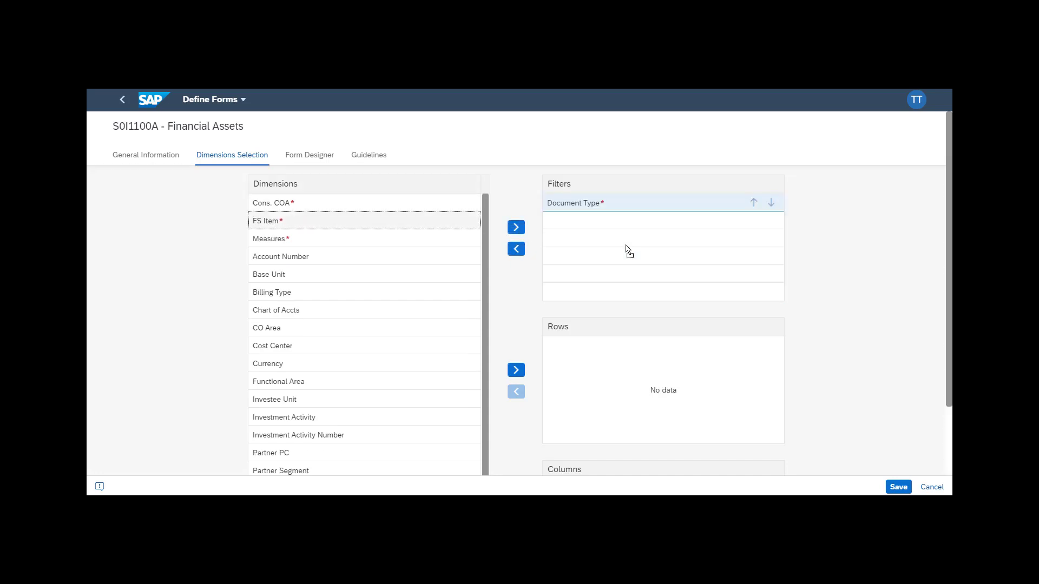
pyautogui.moveTo(422, 239); pyautogui.dragTo(633, 245)
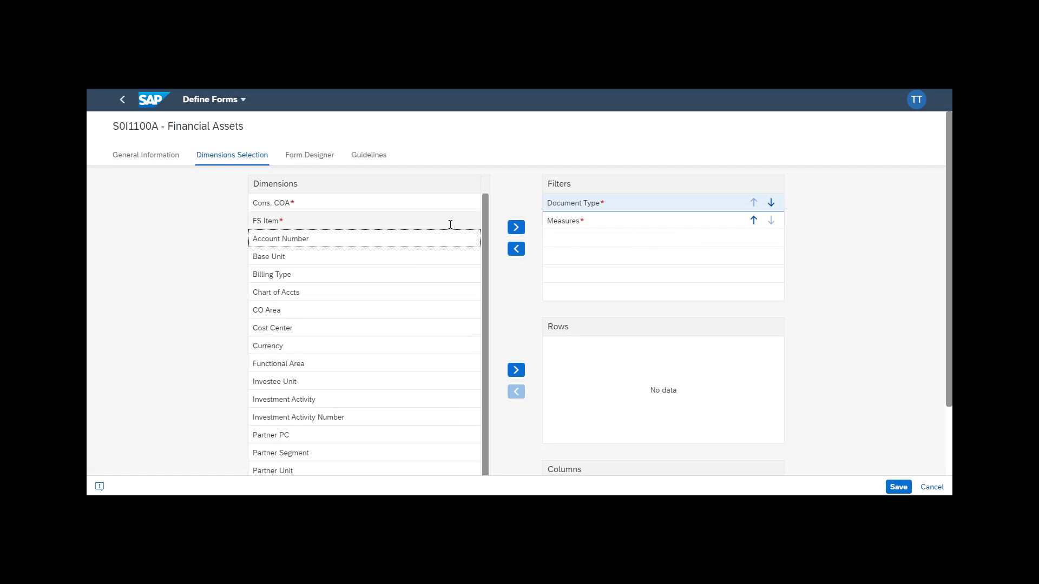
pyautogui.moveTo(451, 224); pyautogui.dragTo(640, 373)
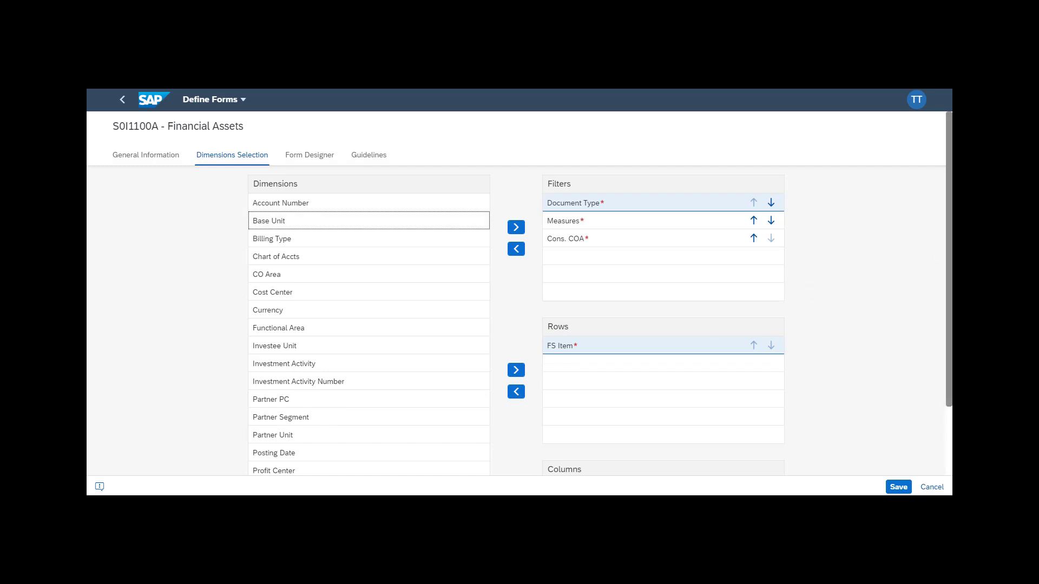
# Assign Subitem as the column dimension and add Subitem Category to the filter dimensions
pyautogui.scroll(-2, 595, 319)
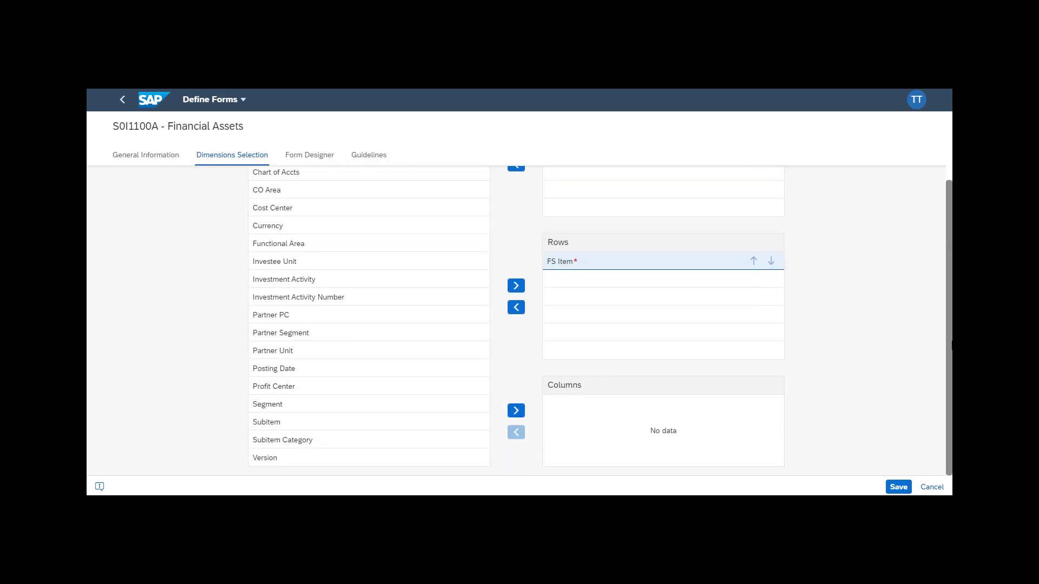
pyautogui.moveTo(478, 421); pyautogui.dragTo(638, 433)
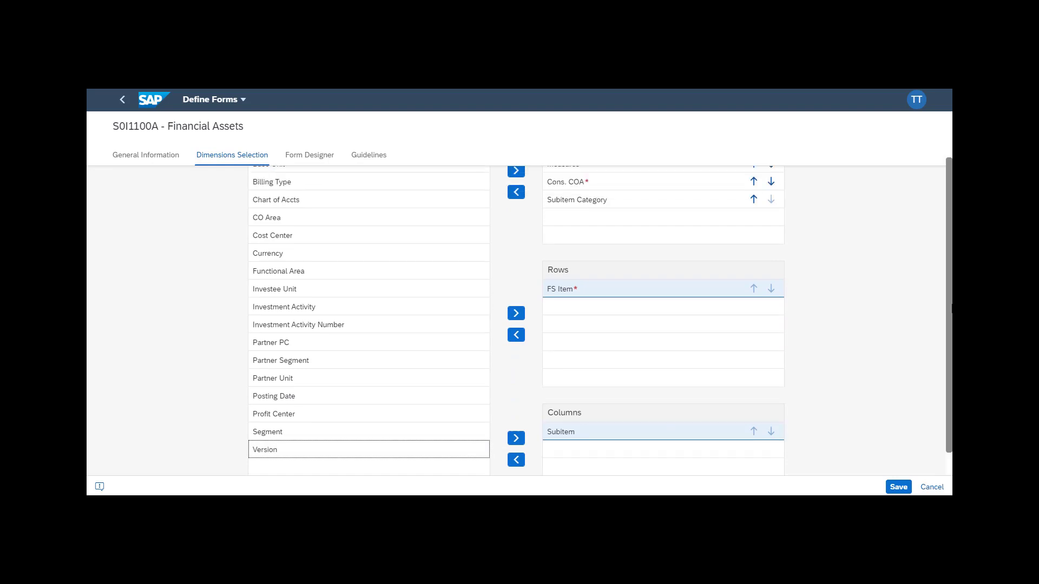
pyautogui.scroll(1, 596, 319)
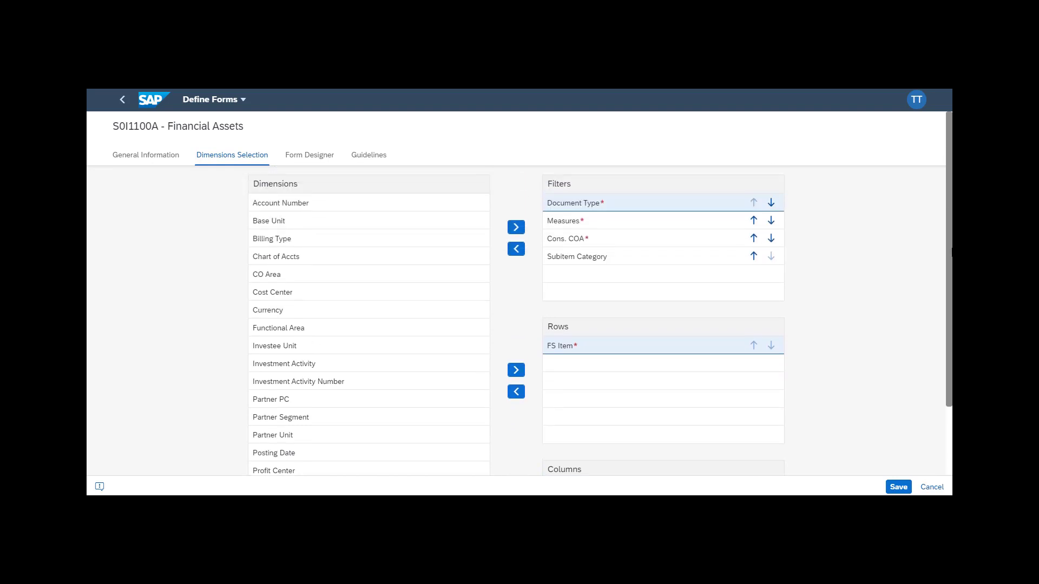
# In the form designer, set the form's Measures filter to LC (Local Currency)
pyautogui.click(315, 159)
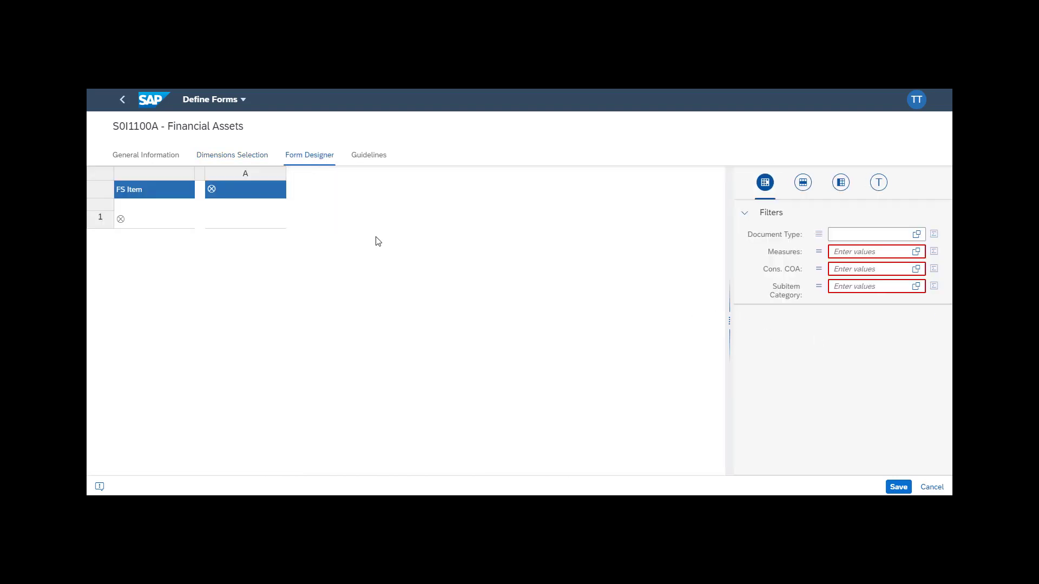
pyautogui.click(257, 225)
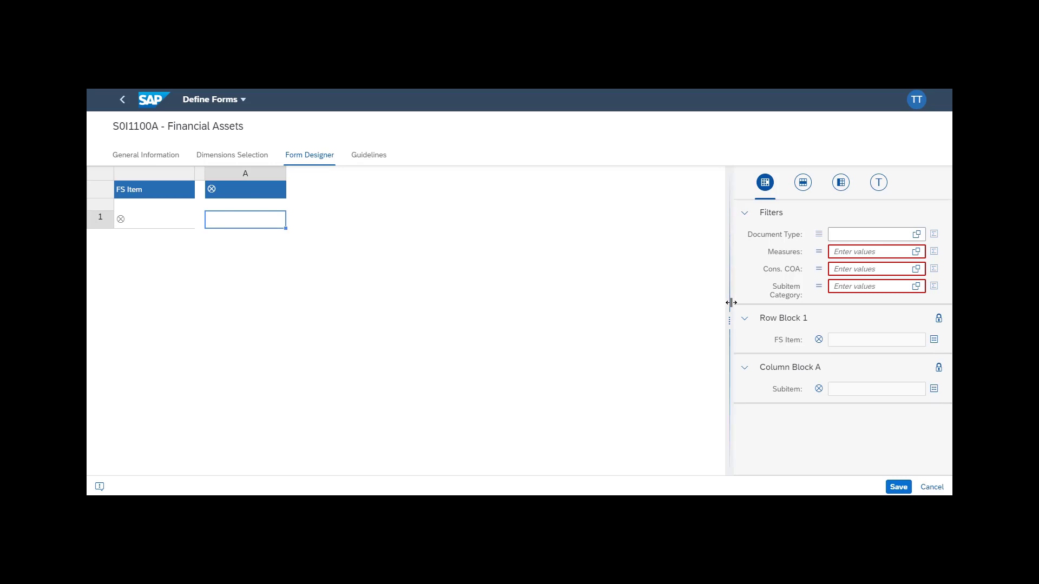
pyautogui.click(915, 253)
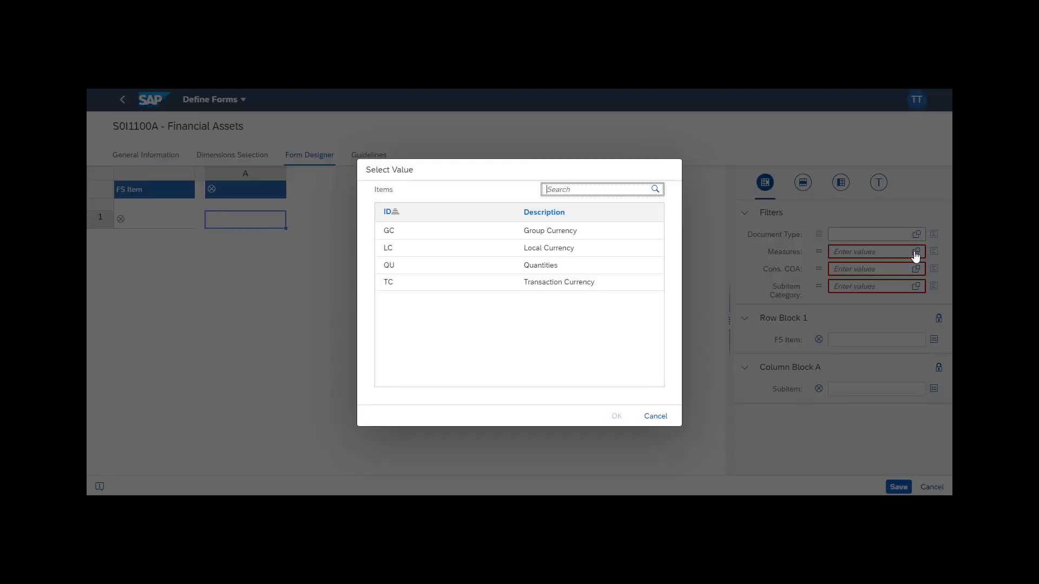
pyautogui.click(603, 252)
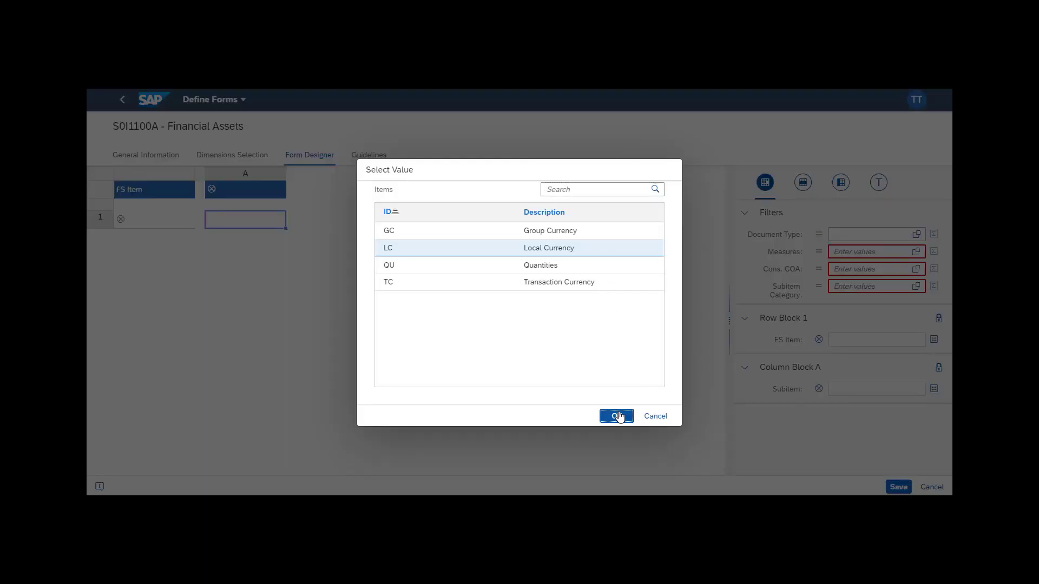
pyautogui.click(617, 416)
# Set the Cons. COA filter to Y1 and the Subitem Category filter to 1 (Transaction Types)
pyautogui.click(917, 270)
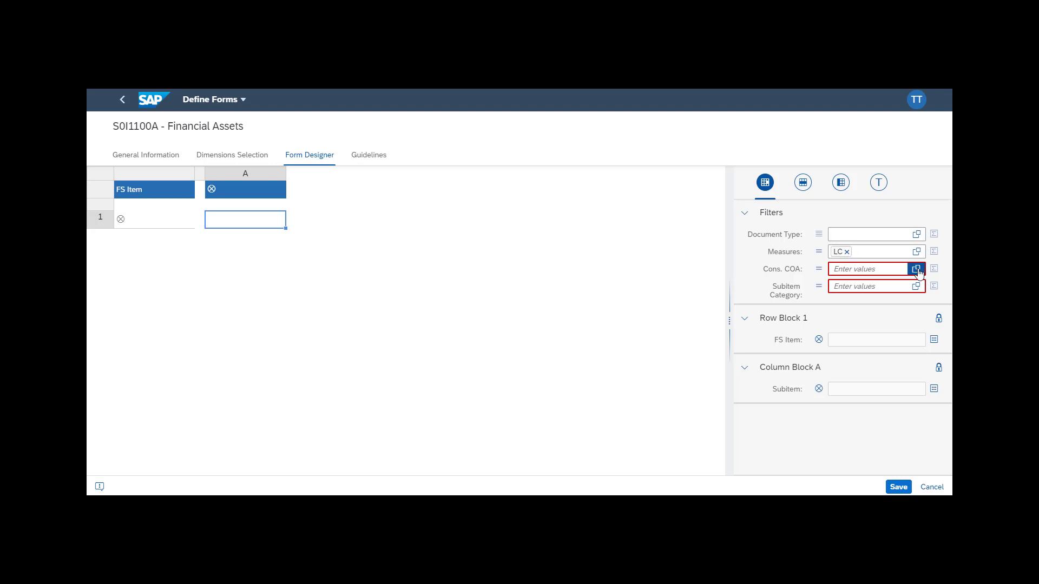
pyautogui.click(604, 237)
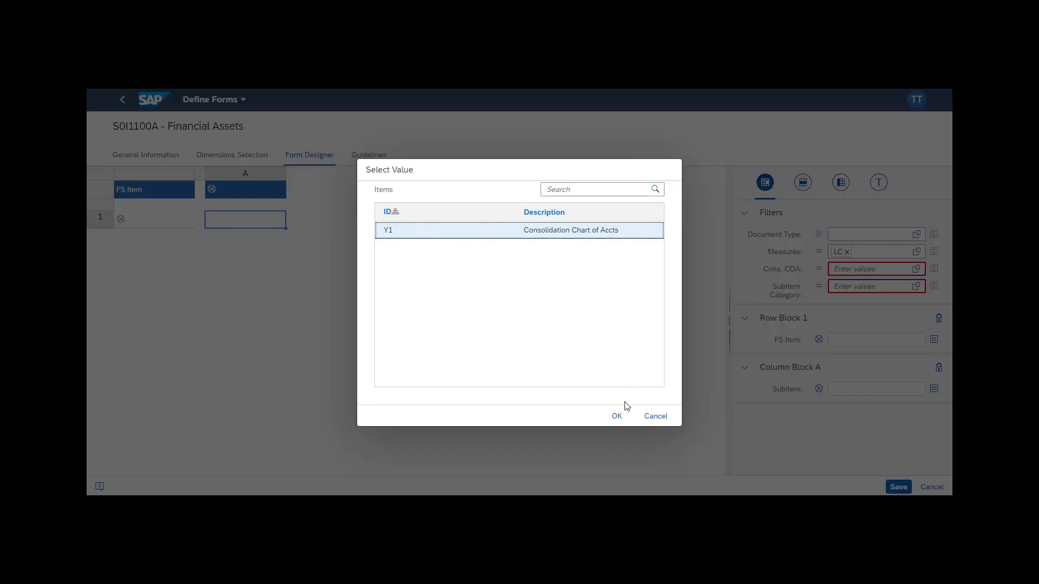
pyautogui.click(617, 417)
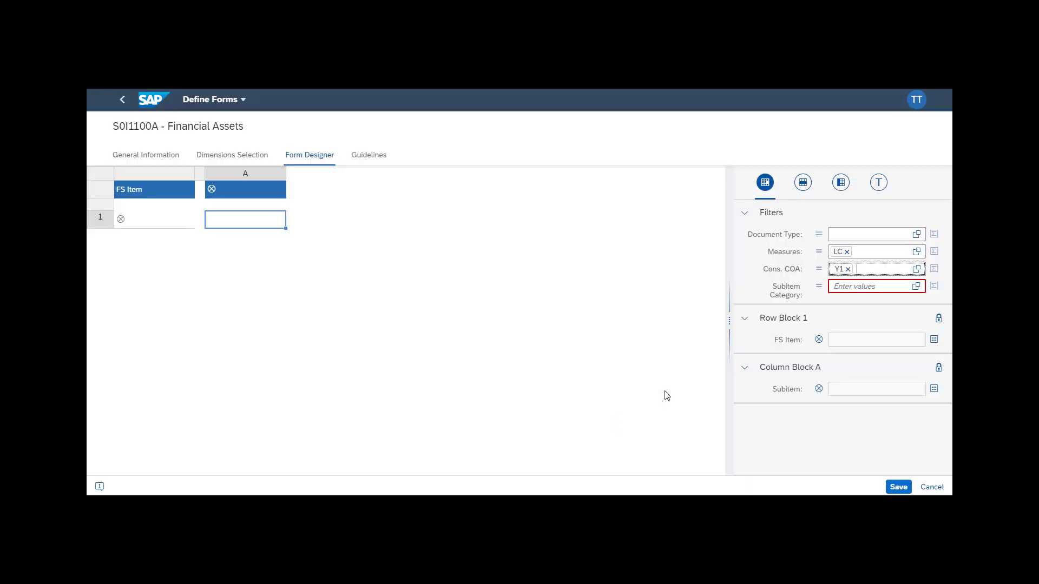
pyautogui.click(916, 286)
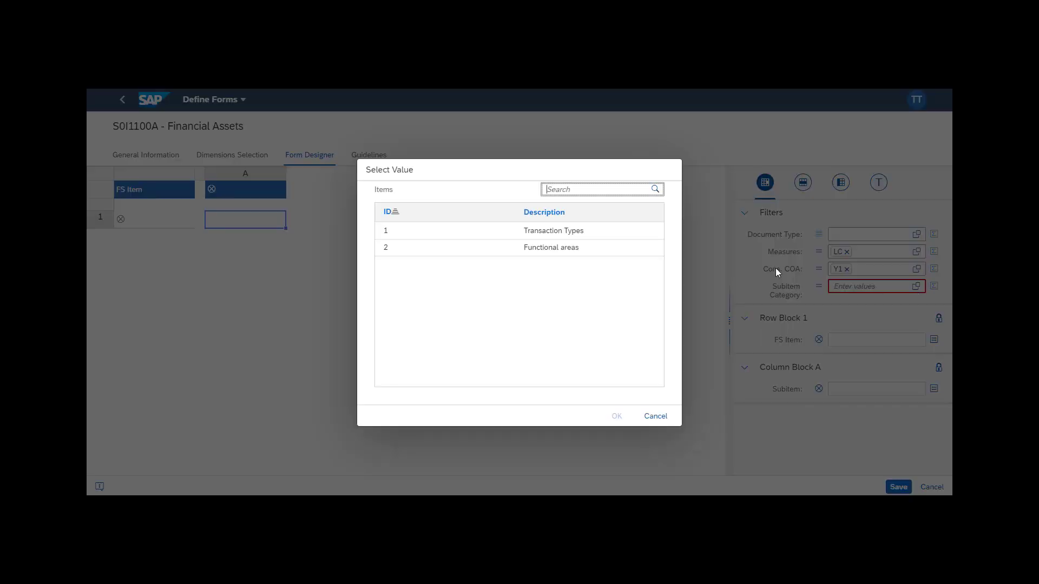
pyautogui.click(589, 236)
pyautogui.click(613, 416)
pyautogui.click(613, 416)
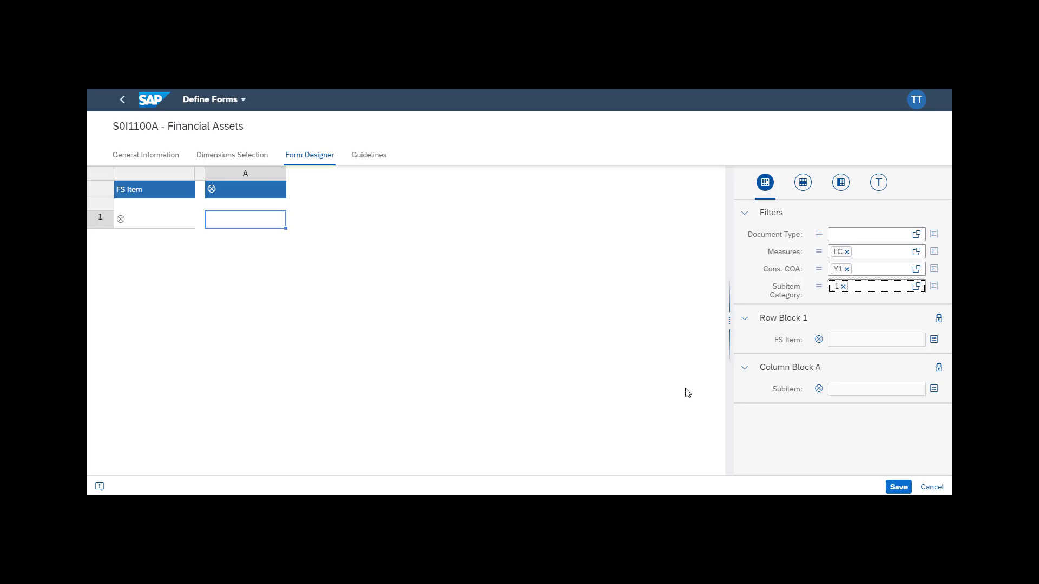
# Restrict Row Block 1's FS Item by the Data Coll. Attrib. attribute with the value S-A-OTH-NC-FIN (Other NC financial assets)
pyautogui.click(819, 345)
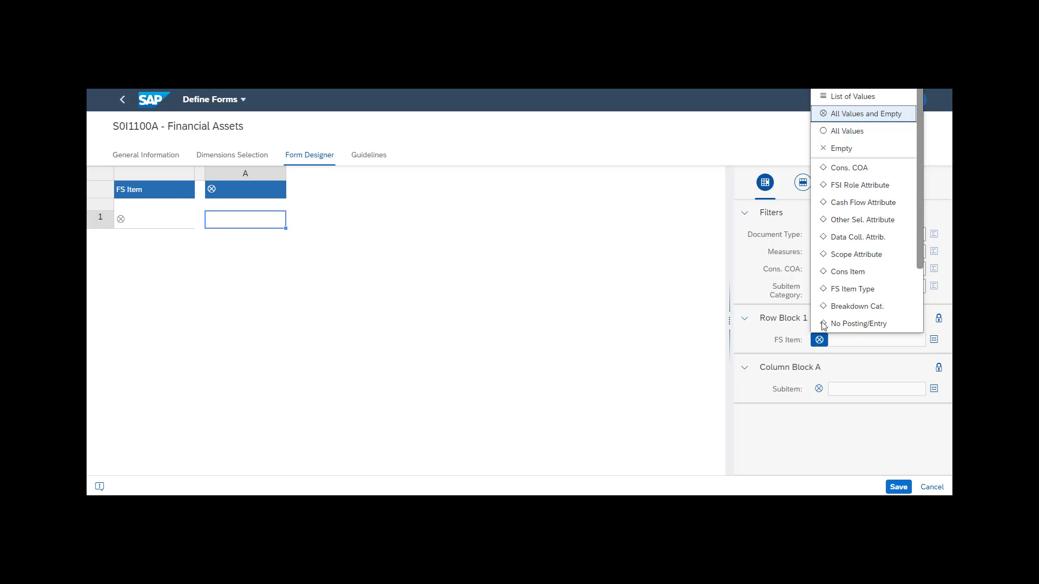
pyautogui.click(831, 246)
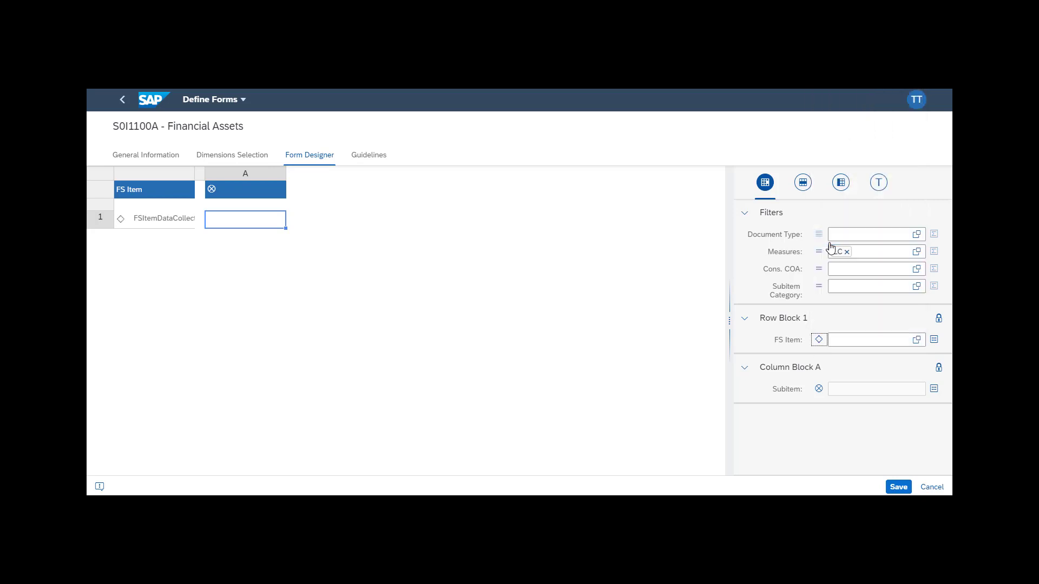
pyautogui.click(917, 347)
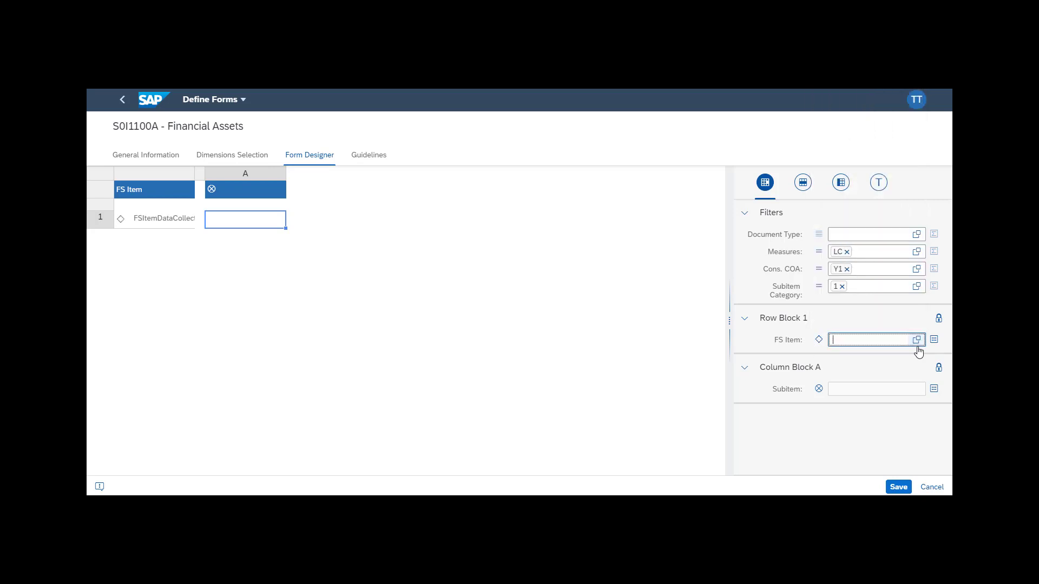
pyautogui.click(917, 341)
pyautogui.moveTo(661, 220); pyautogui.dragTo(659, 267)
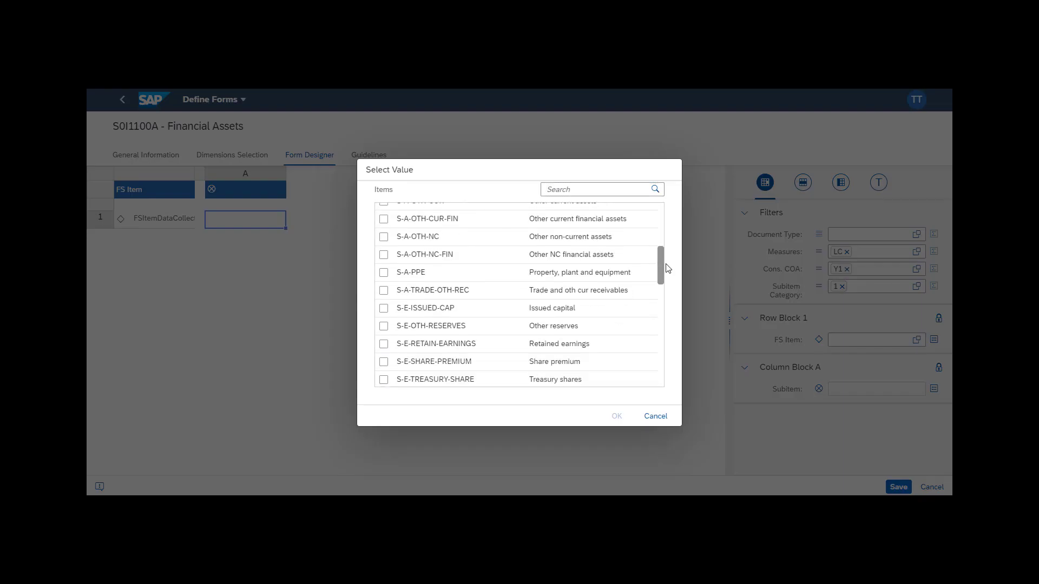
pyautogui.click(385, 256)
pyautogui.click(616, 416)
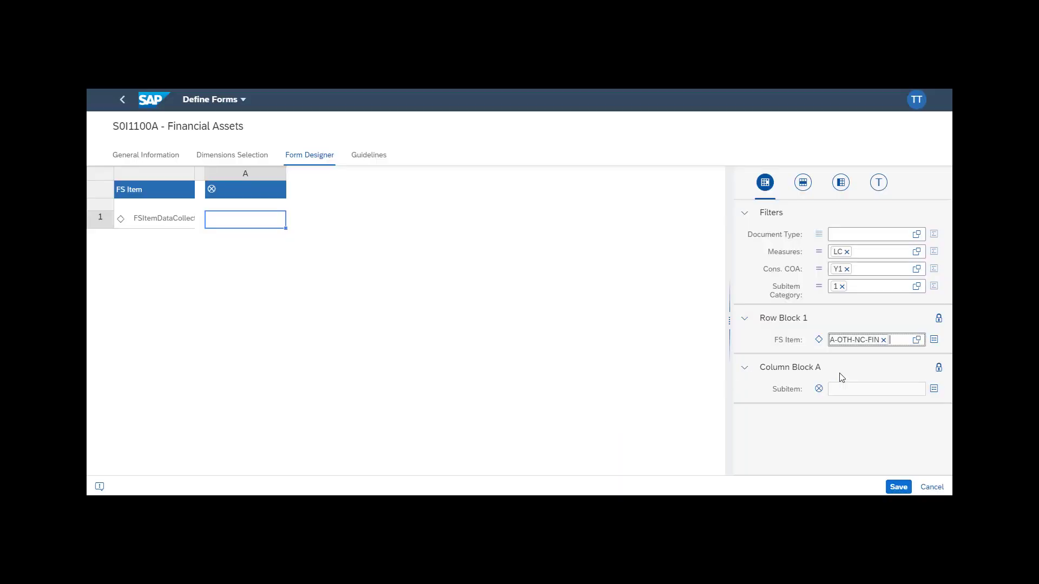
# Try the Itemized, Total After, Total Before and Sum display options on Row Block 1's FS Item
pyautogui.click(934, 340)
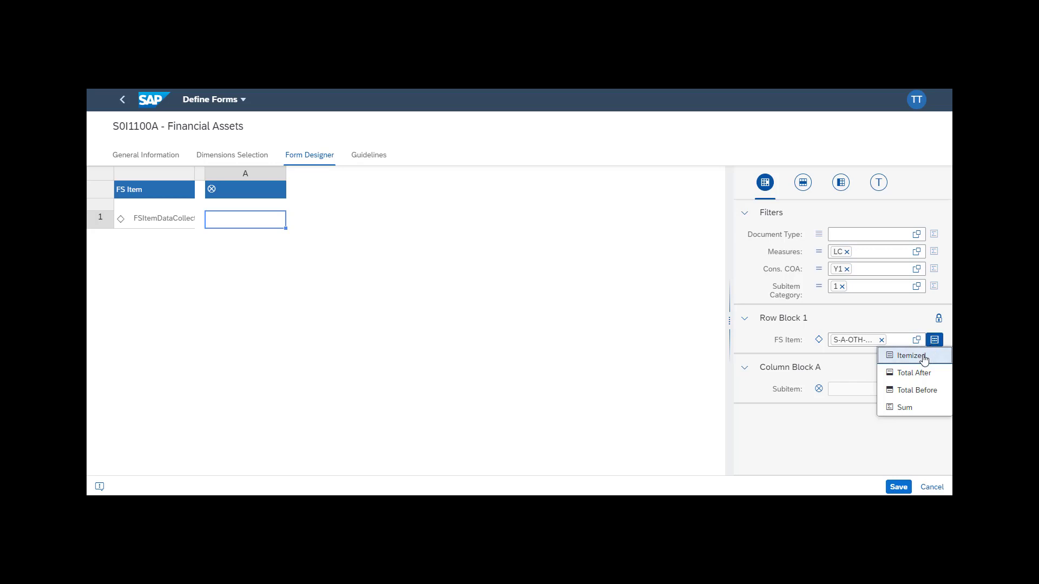
pyautogui.click(913, 356)
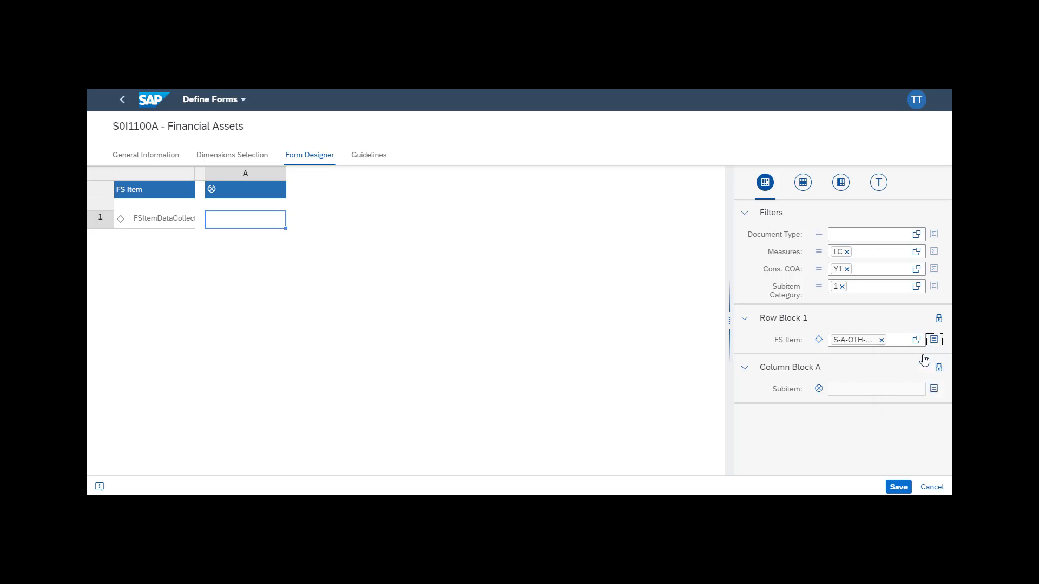
pyautogui.click(934, 340)
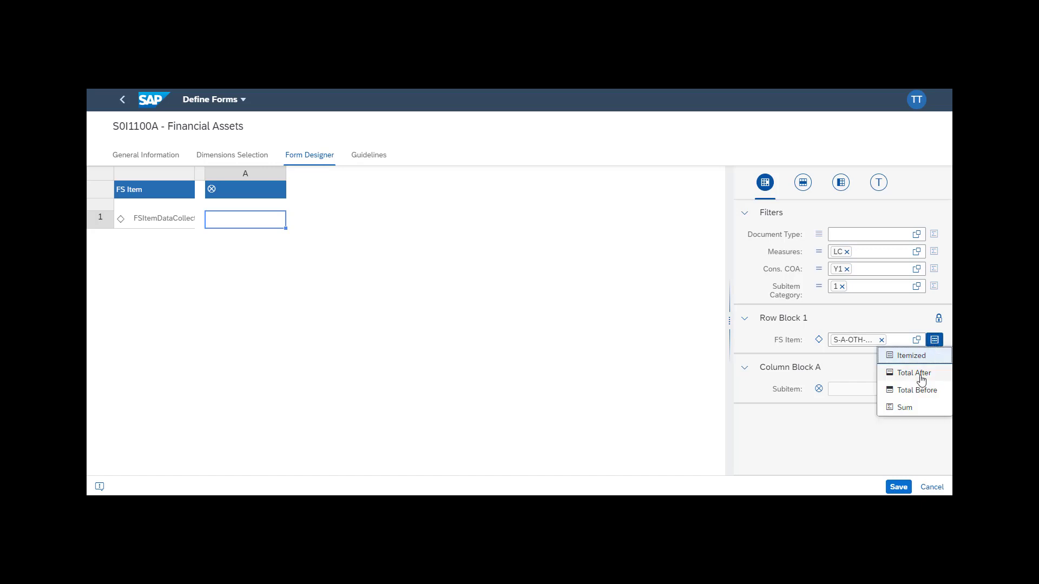
pyautogui.click(920, 374)
pyautogui.click(934, 340)
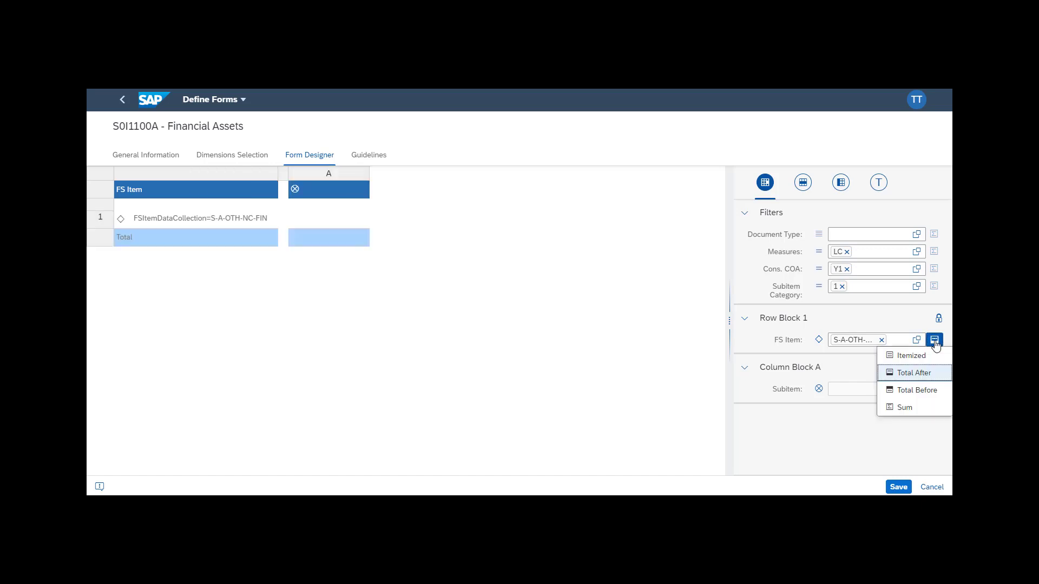
pyautogui.click(917, 391)
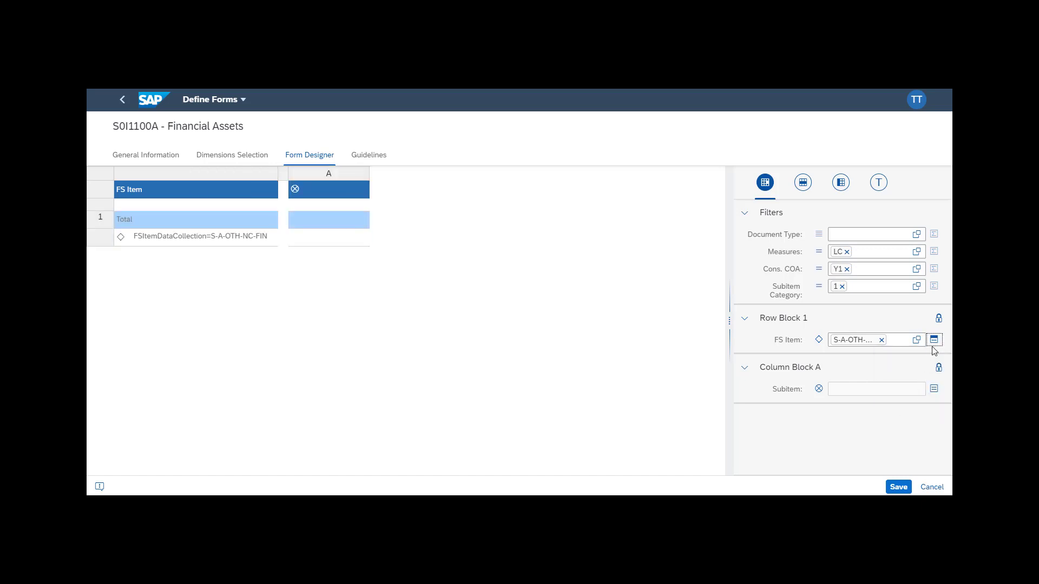
pyautogui.click(934, 339)
pyautogui.click(913, 407)
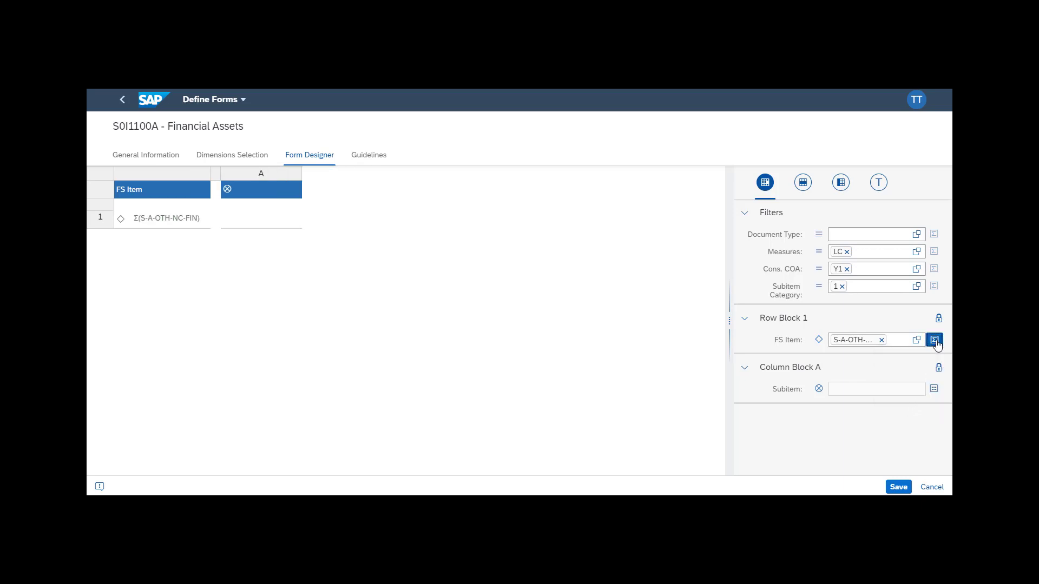
# Set the display option of Row Block 1's FS Item to Total After
pyautogui.click(935, 341)
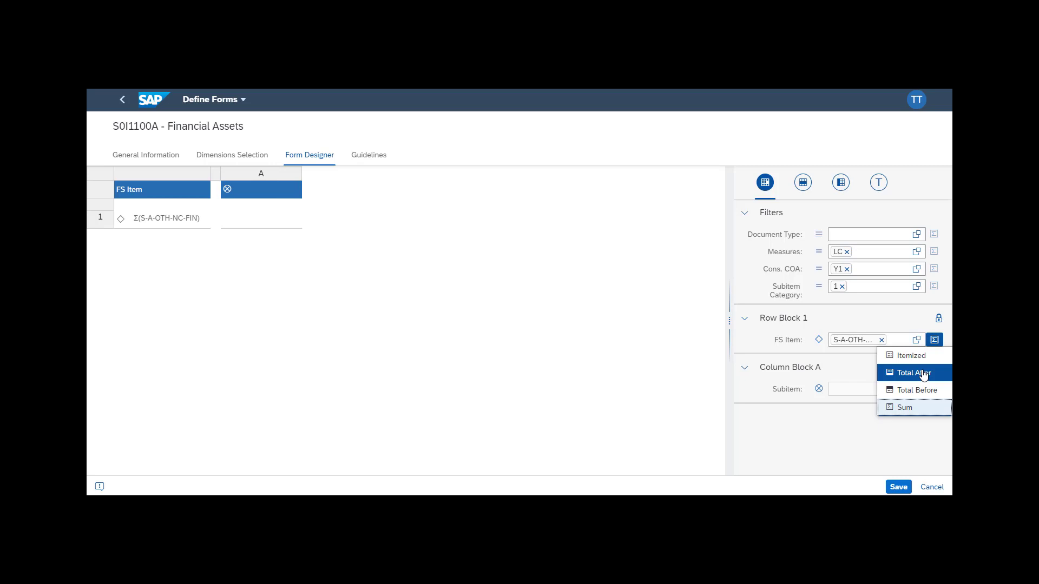
pyautogui.click(915, 373)
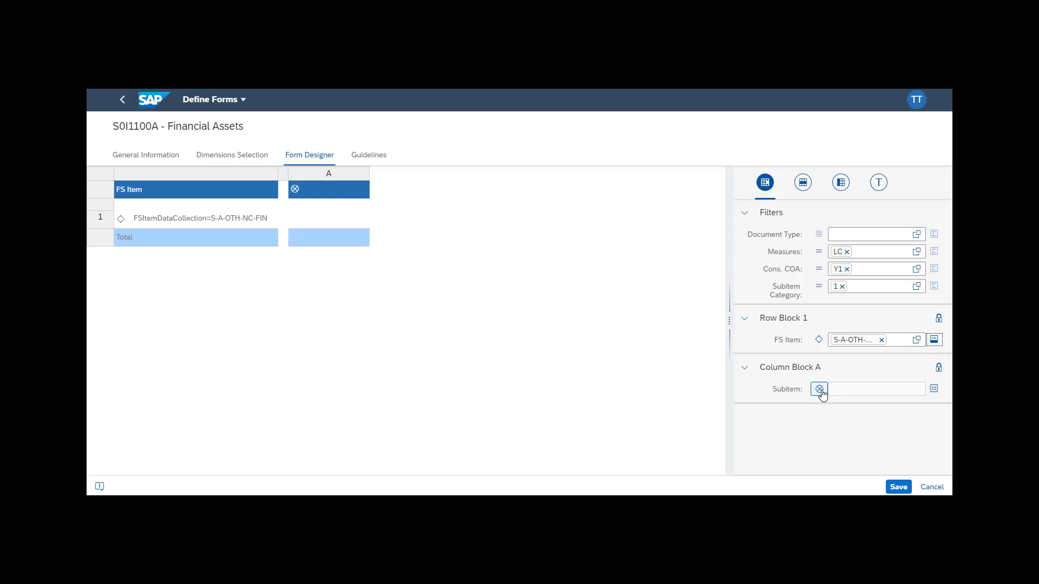
# Set Column Block A's Subitem to the list of values 901, 909, 915, 920, 925, 930, 935, 940, 950, 955 and 970
pyautogui.click(819, 389)
pyautogui.click(863, 268)
pyautogui.scroll(-3, 660, 294)
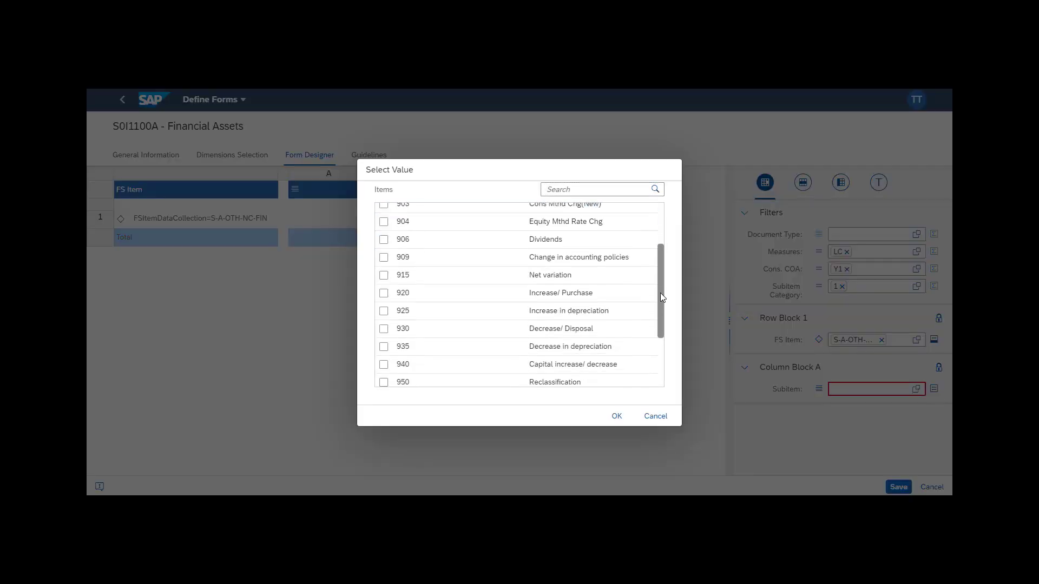
pyautogui.moveTo(660, 293); pyautogui.dragTo(660, 316)
pyautogui.click(384, 213)
pyautogui.click(384, 232)
pyautogui.click(384, 248)
pyautogui.click(384, 266)
pyautogui.click(383, 284)
pyautogui.click(384, 302)
pyautogui.click(607, 415)
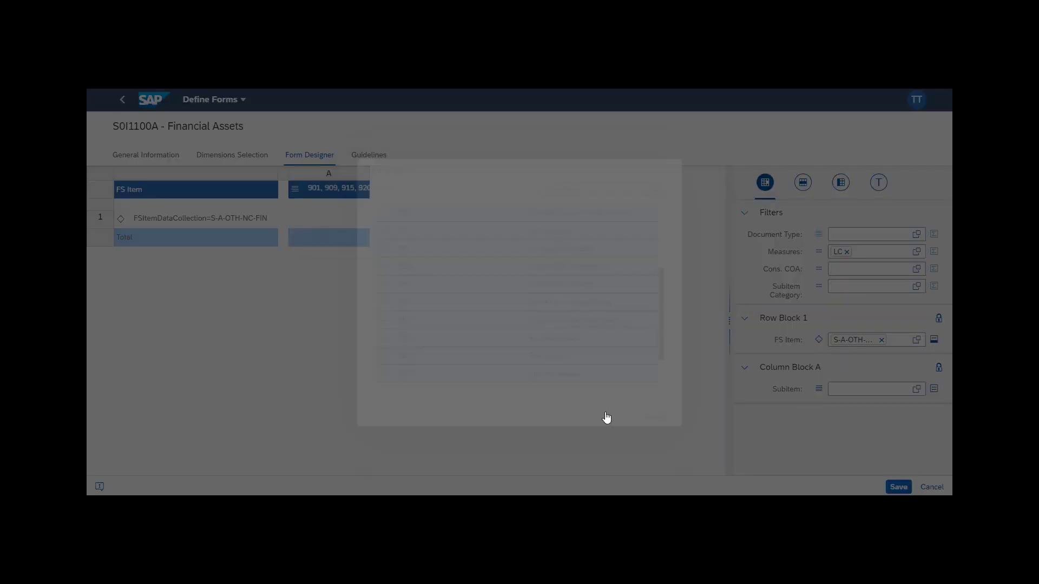
# Set Column Block A's Subitem to Total After and label the column total "Total Closing"
pyautogui.click(934, 389)
pyautogui.click(921, 424)
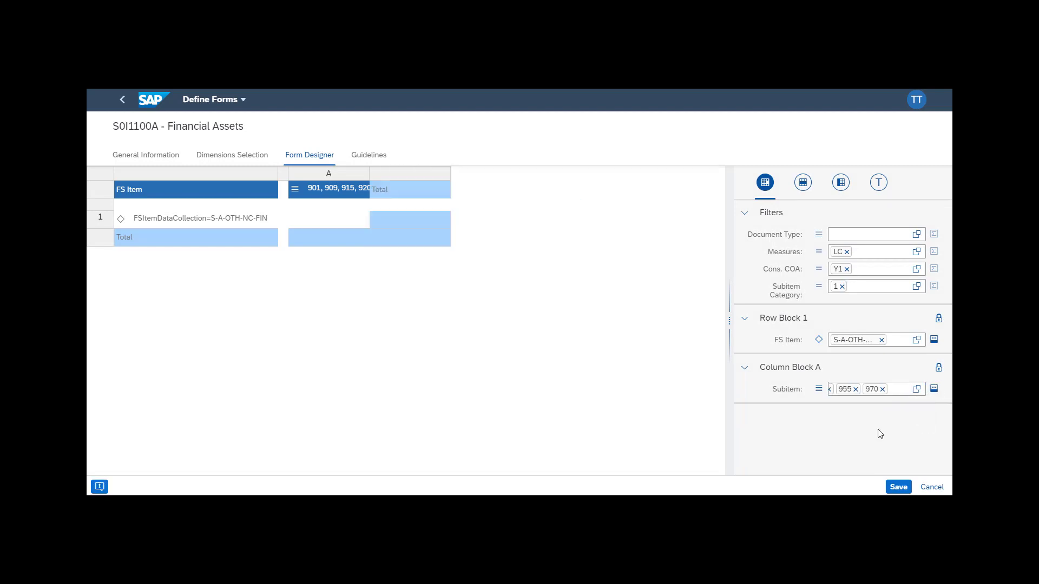
pyautogui.click(878, 183)
pyautogui.click(854, 216)
pyautogui.write('Closing')
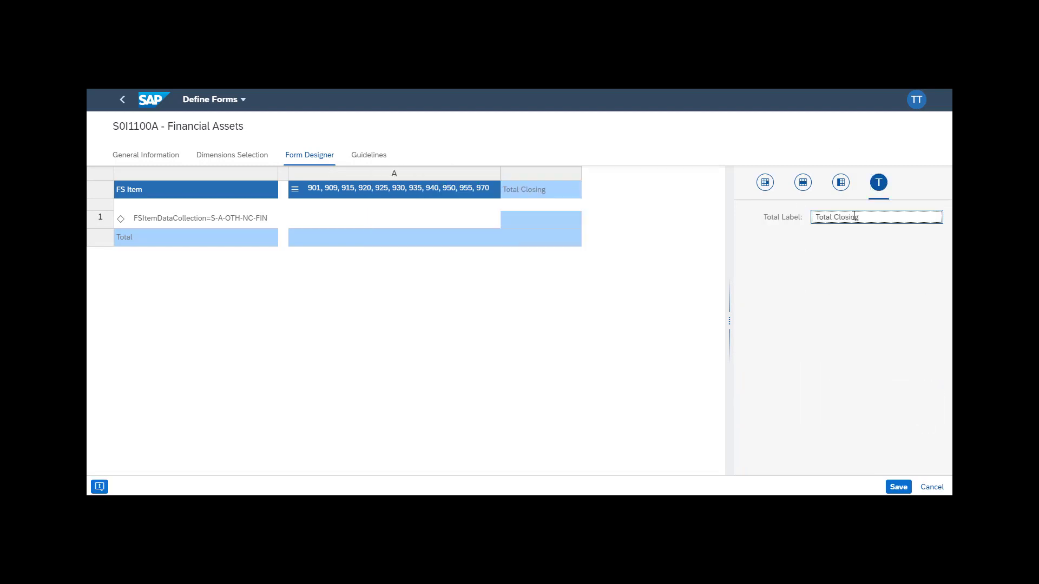
# Enter "Other Non-Current Financial Assets" in the label of the row total and save the form
pyautogui.click(253, 239)
pyautogui.click(866, 217)
pyautogui.write('Other Non-Current Financial Assets')
pyautogui.click(898, 488)
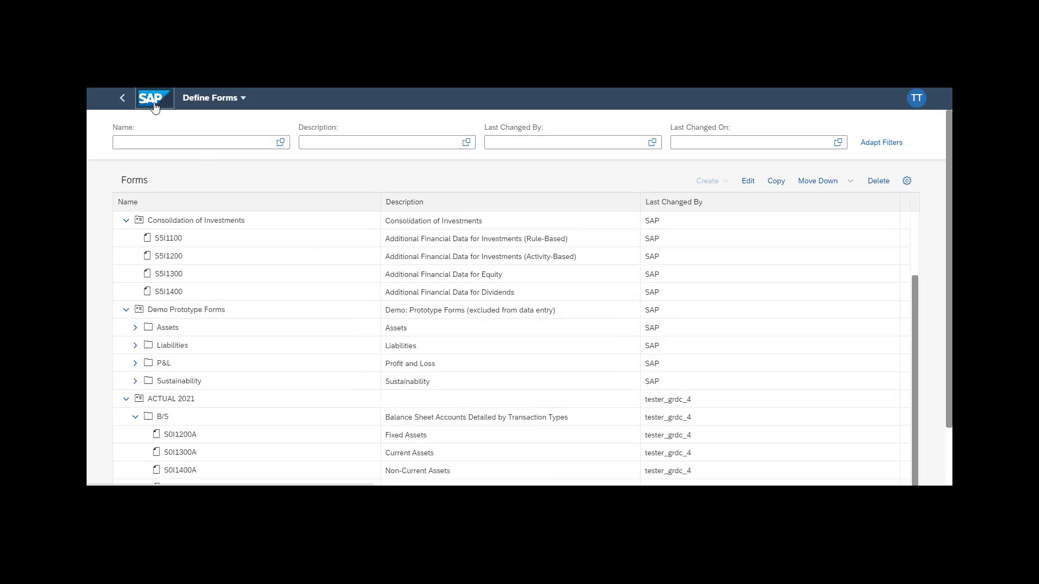
# Return to the home page and switch to the Enter Group Reporting Data app
pyautogui.click(153, 103)
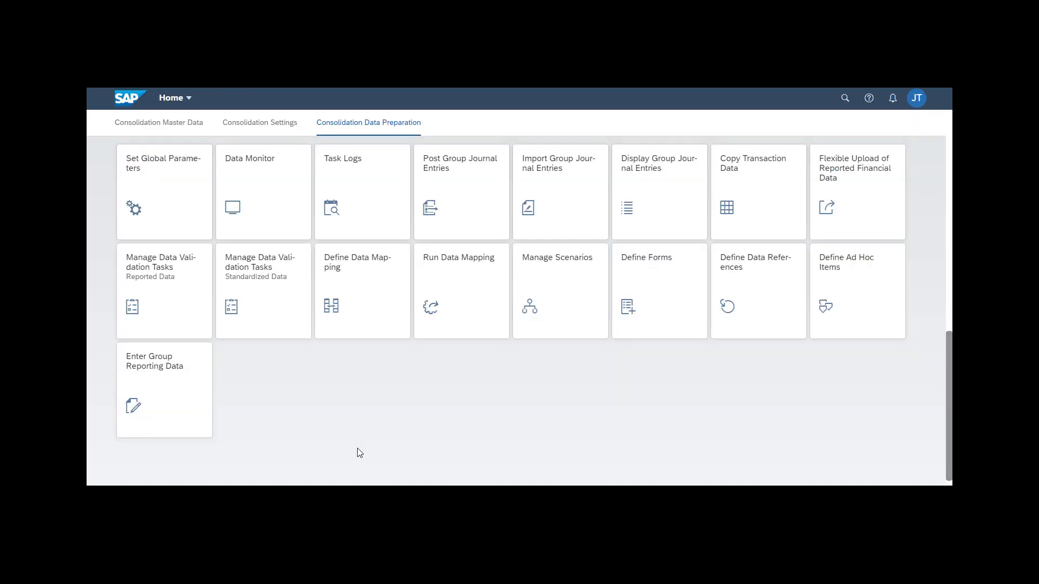
pyautogui.click(175, 390)
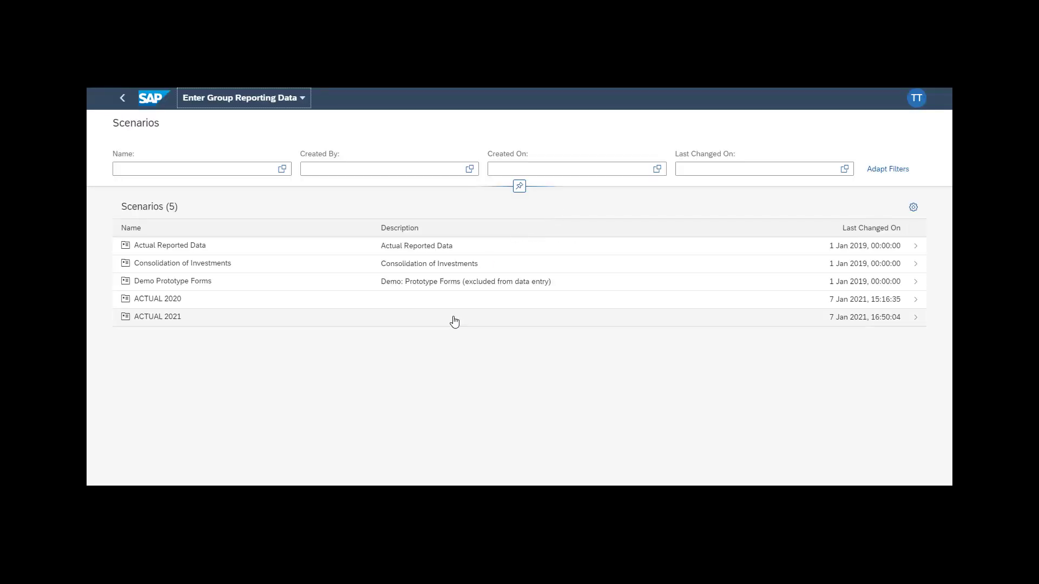
# Open the S0I1100A Financial Assets form from the ACTUAL 2021 scenario
pyautogui.click(454, 322)
pyautogui.click(100, 147)
pyautogui.click(206, 286)
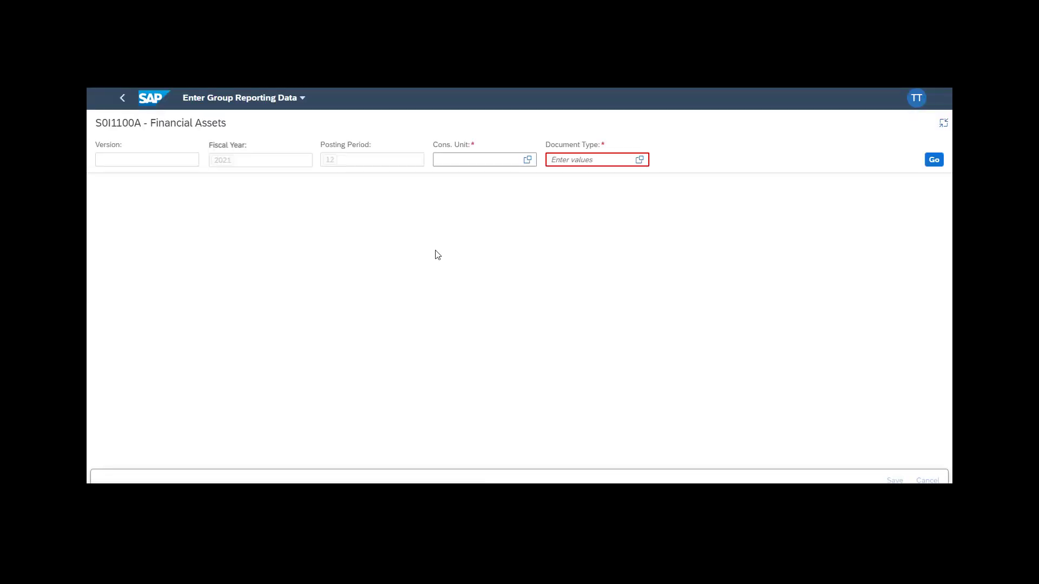
# Set the document type to 03, load the form and look through its subitem columns
pyautogui.click(639, 160)
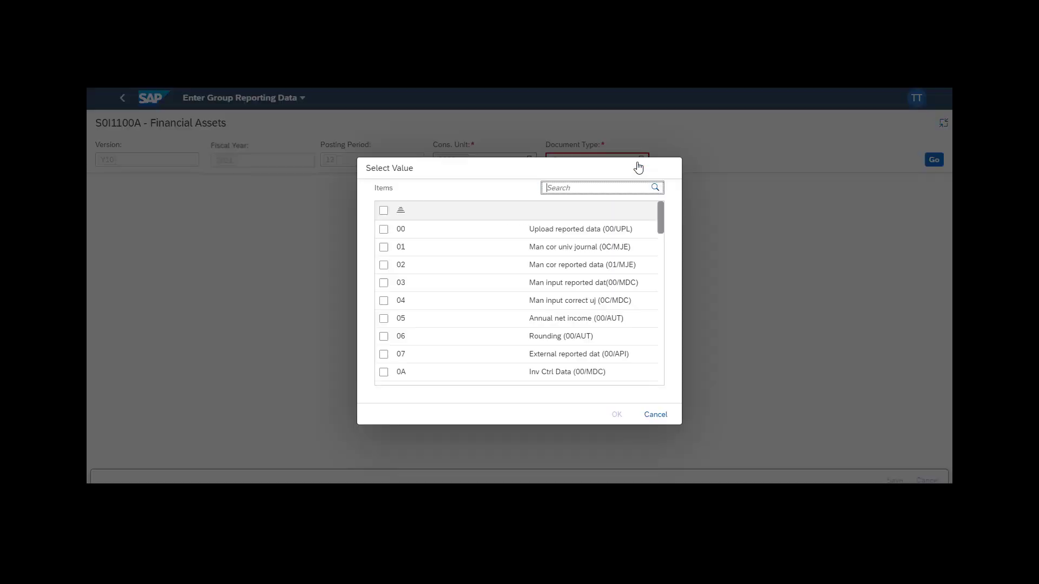
pyautogui.click(384, 283)
pyautogui.click(617, 415)
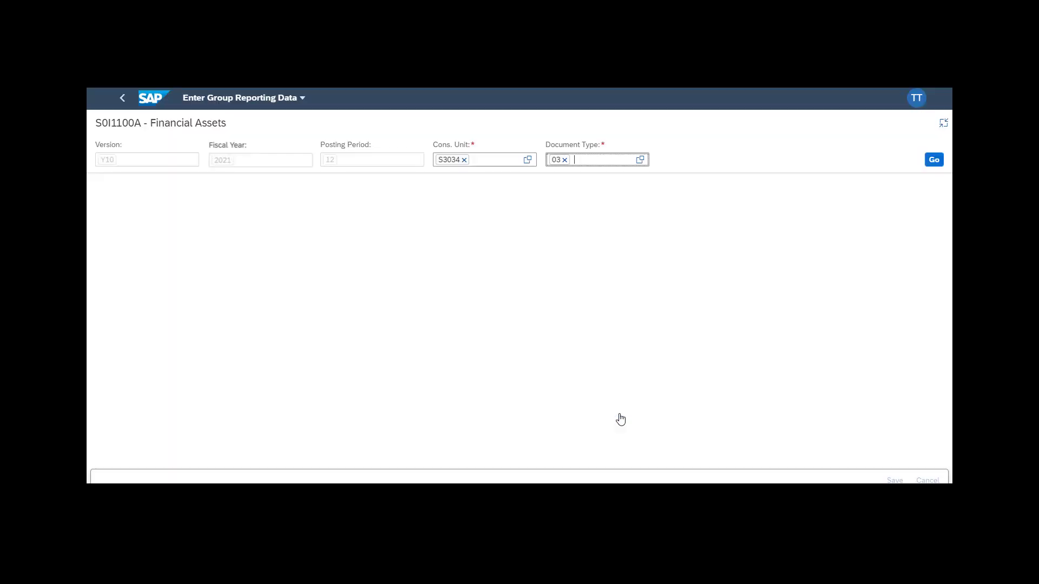
pyautogui.click(934, 159)
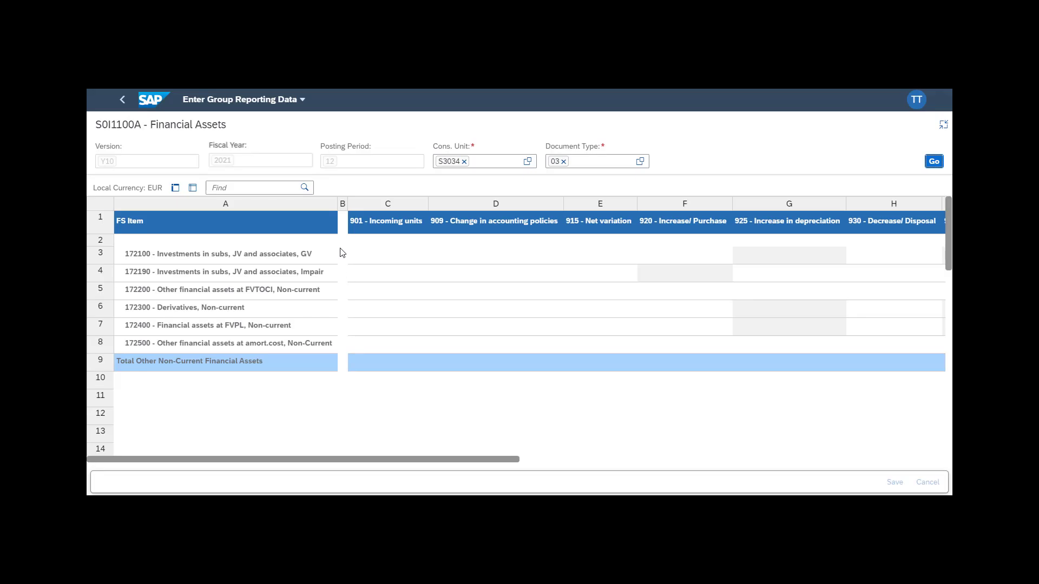
pyautogui.click(340, 244)
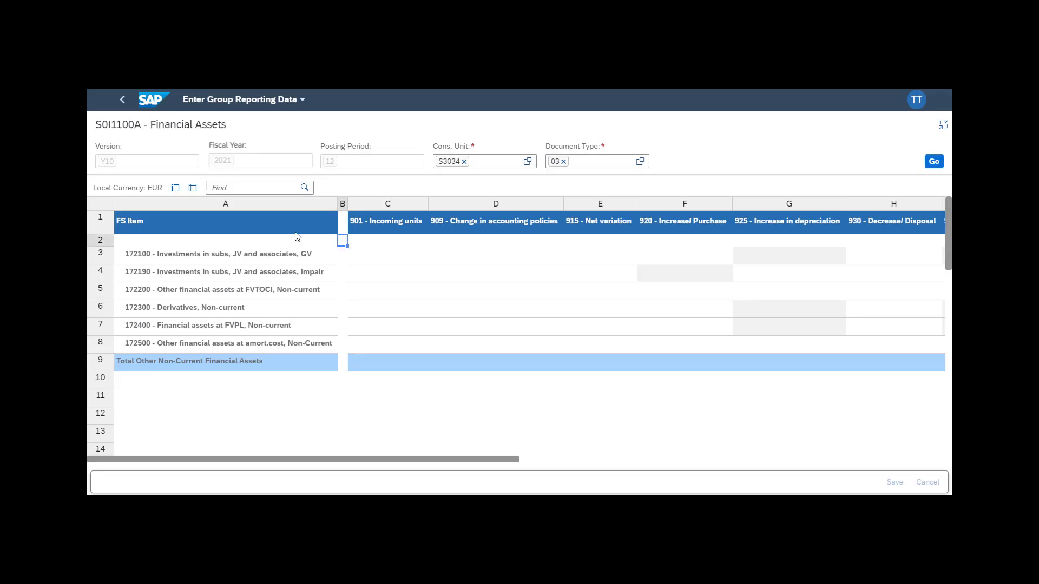
pyautogui.click(175, 188)
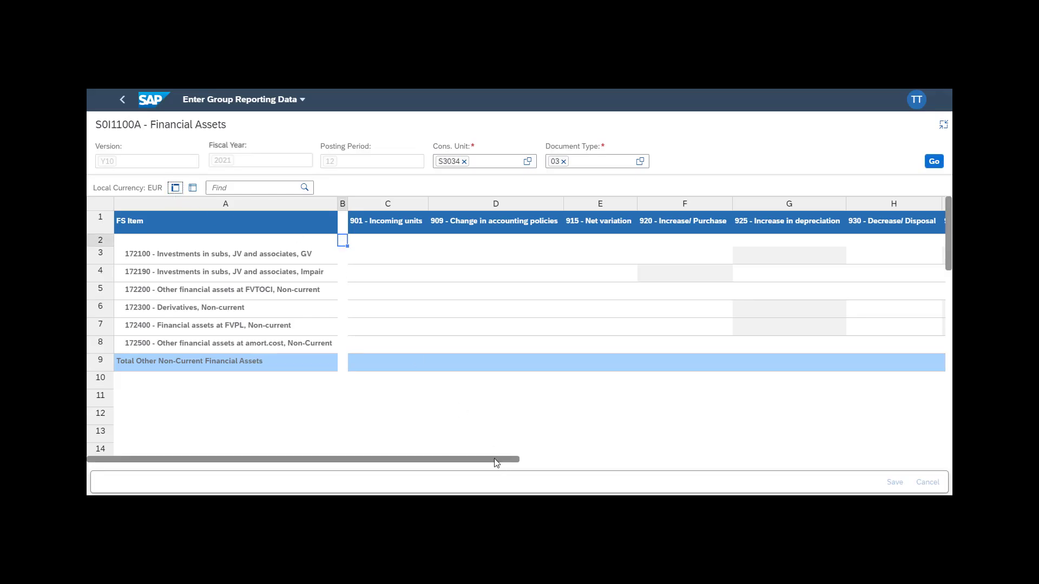
pyautogui.moveTo(503, 462); pyautogui.dragTo(837, 465)
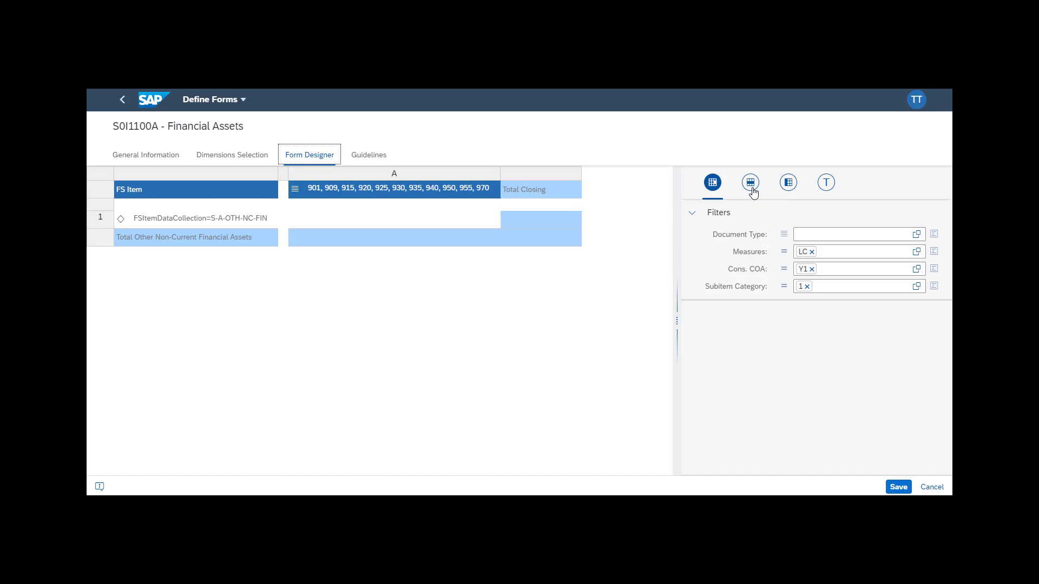
# In the Define Forms app, duplicate row block 1 twice and set the first block's FS Item to S-A-INV-AT-EQUITY
pyautogui.click(751, 184)
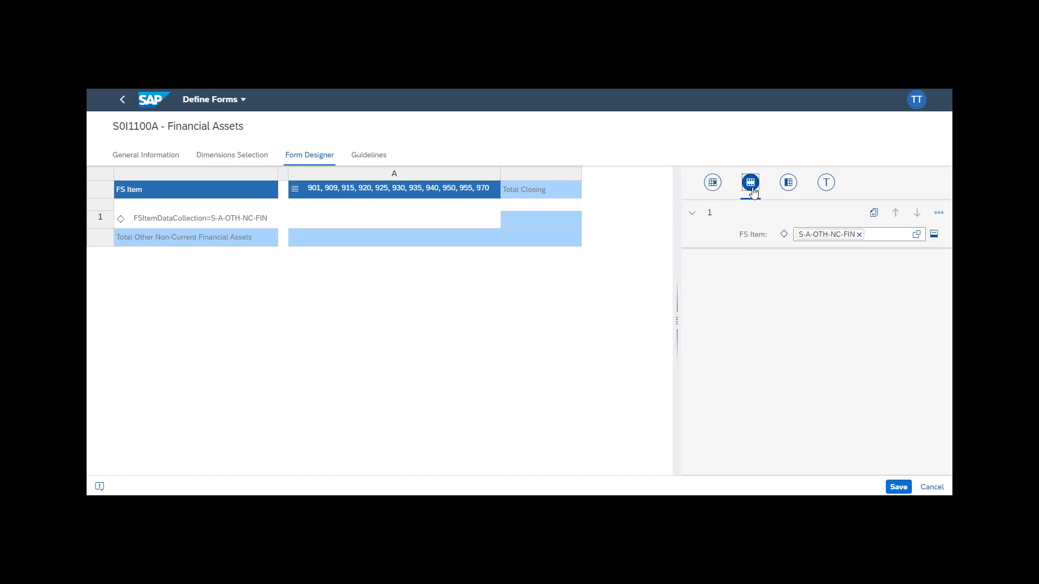
pyautogui.click(874, 213)
pyautogui.click(873, 213)
pyautogui.click(859, 234)
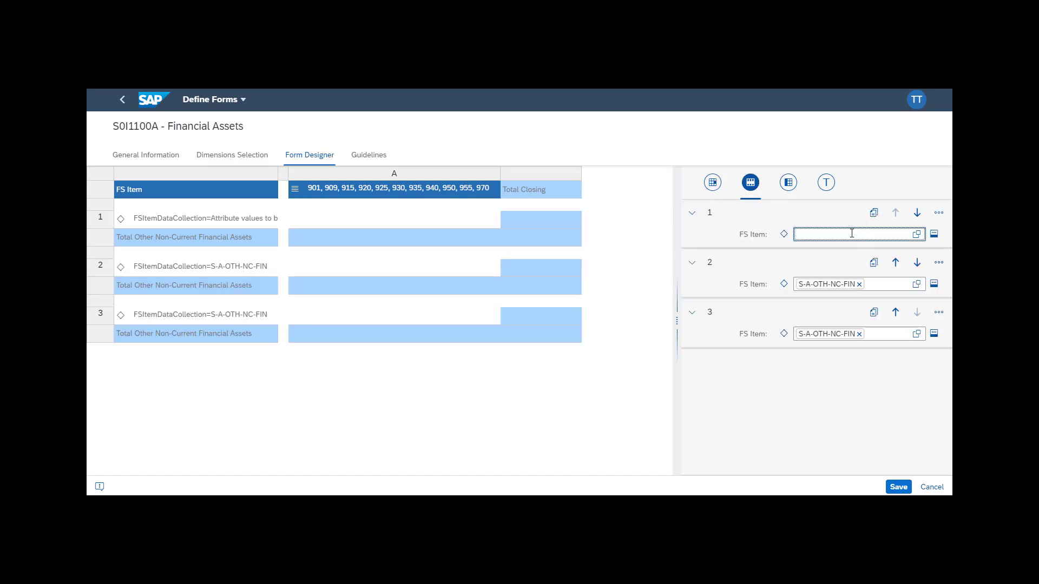
pyautogui.write('S-A-INV')
pyautogui.click(850, 266)
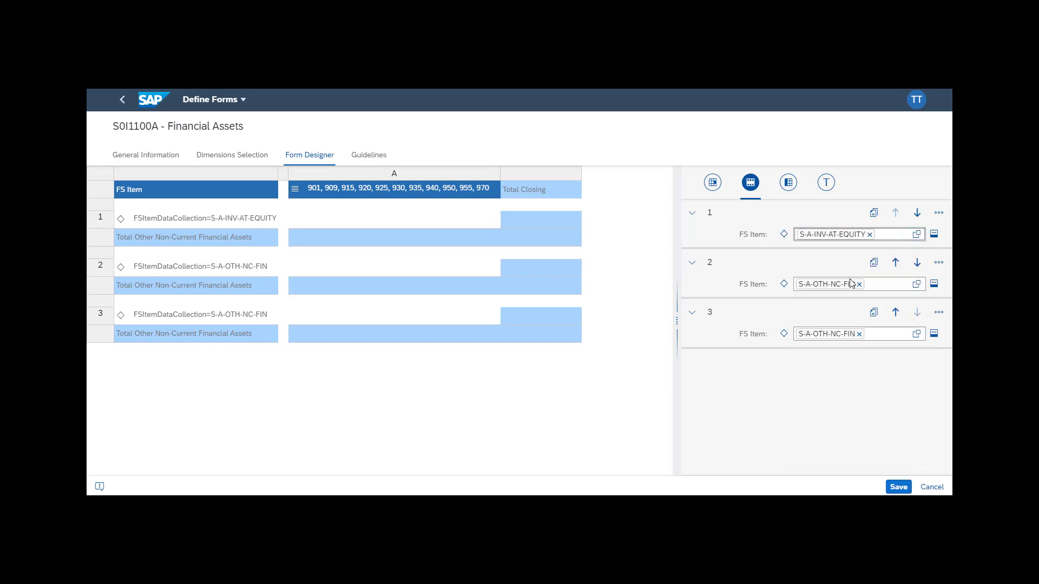
# Set the FS Item of row block 3 to S-A-OTH-CUR-FIN
pyautogui.click(858, 334)
pyautogui.write('S-A-OTH-CUR')
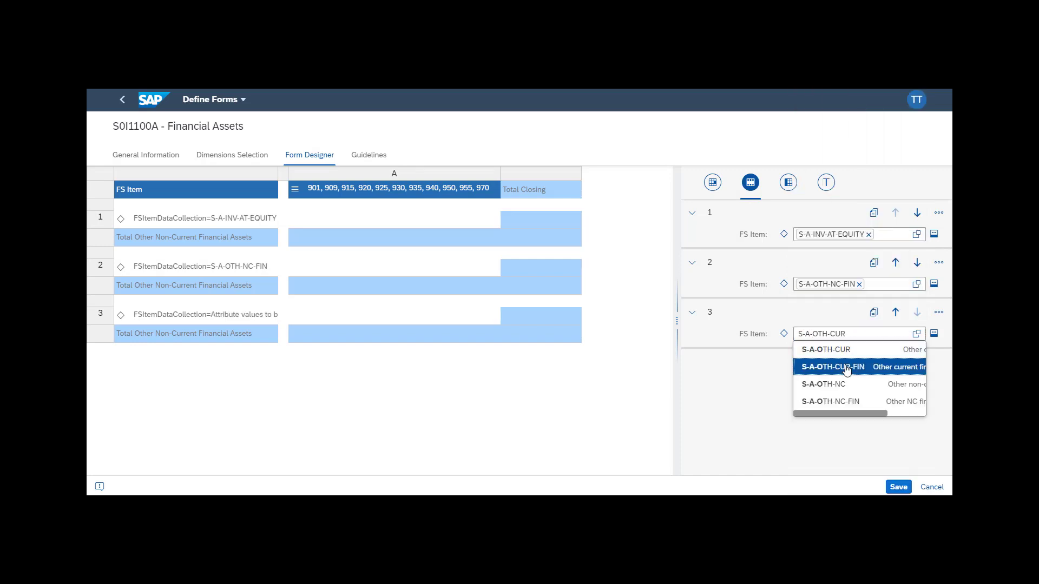
pyautogui.click(848, 368)
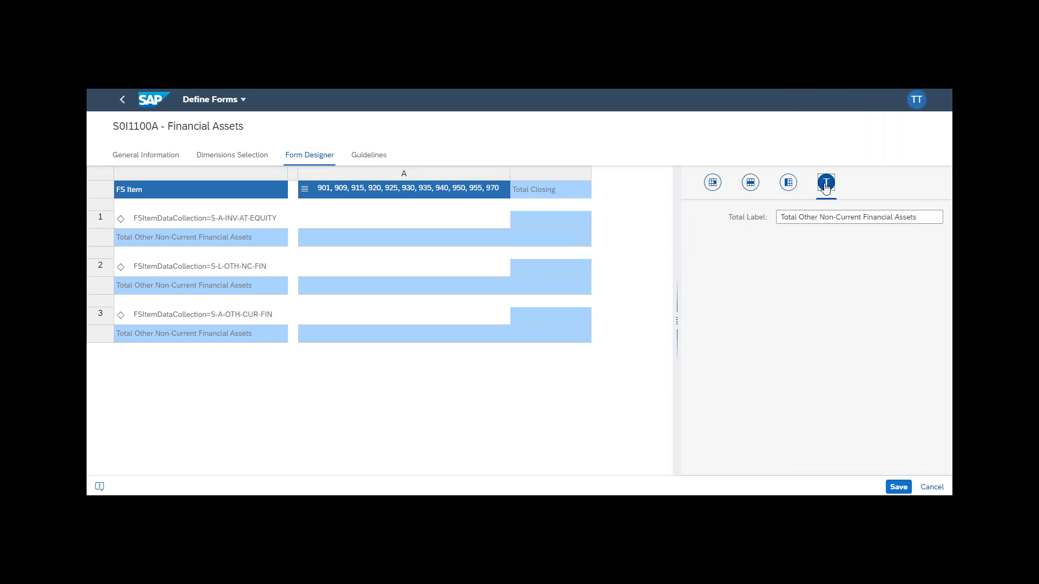
# Label the first block's total "Total Investments for EM" and the third block's total "Total Other Current Financial Assets"
pyautogui.hotkey('ctrl', 'a')
pyautogui.write('Total Investments for EM')
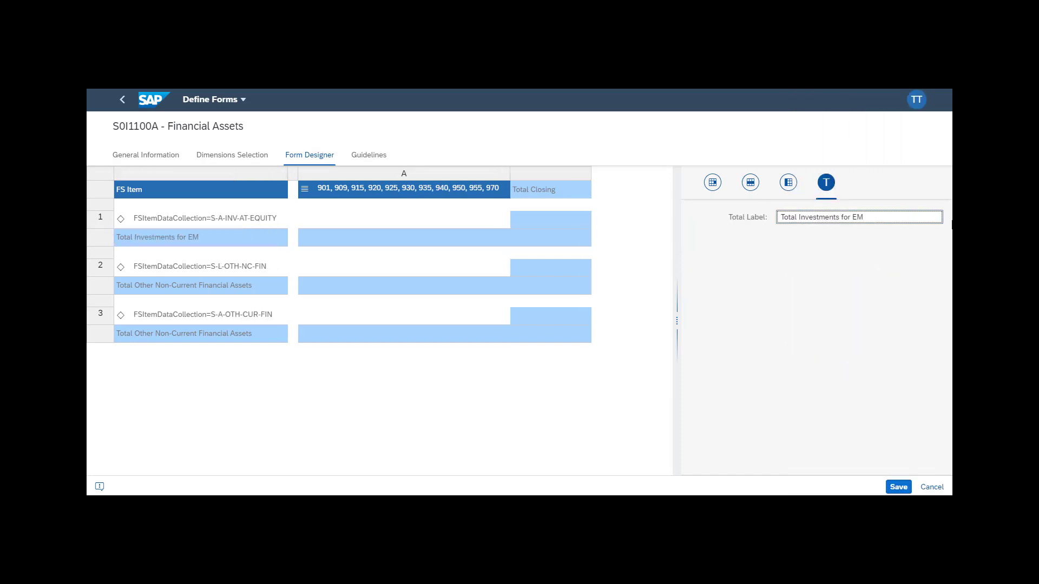
pyautogui.click(235, 335)
pyautogui.click(833, 217)
pyautogui.press('BackSpace')
pyautogui.press('BackSpace')
pyautogui.press('BackSpace')
pyautogui.press('BackSpace')
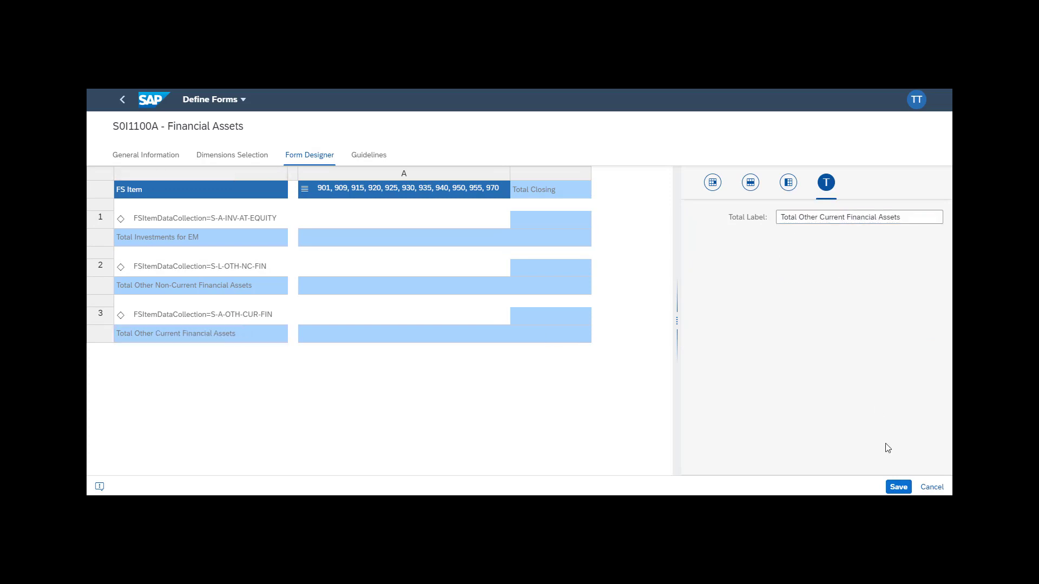
# Enter "In this form, you can..." in the form's guidelines and insert the image from the copied URL, 100 px wide
pyautogui.click(372, 158)
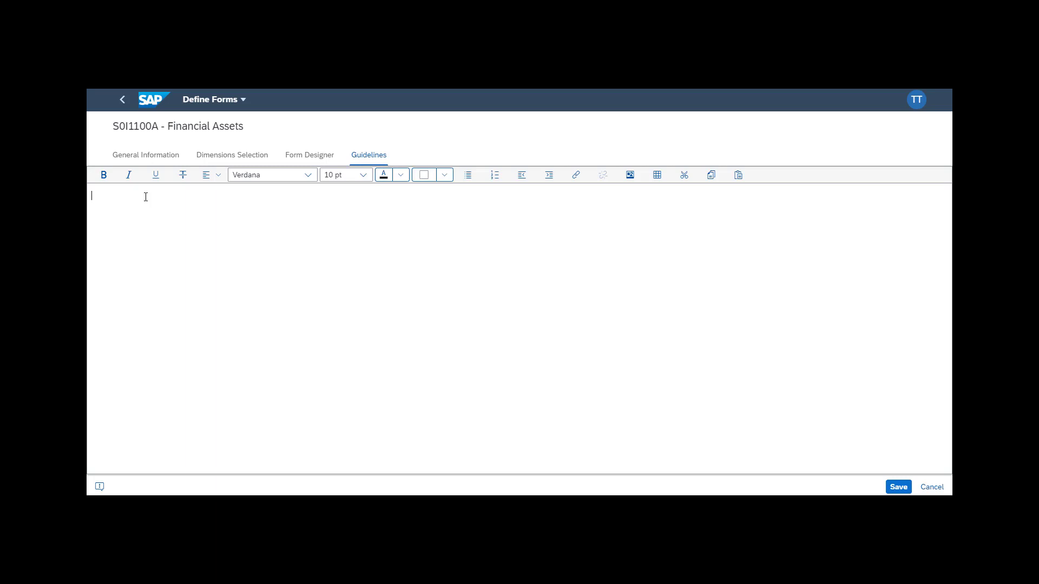
pyautogui.write('this form, you can...')
pyautogui.click(630, 175)
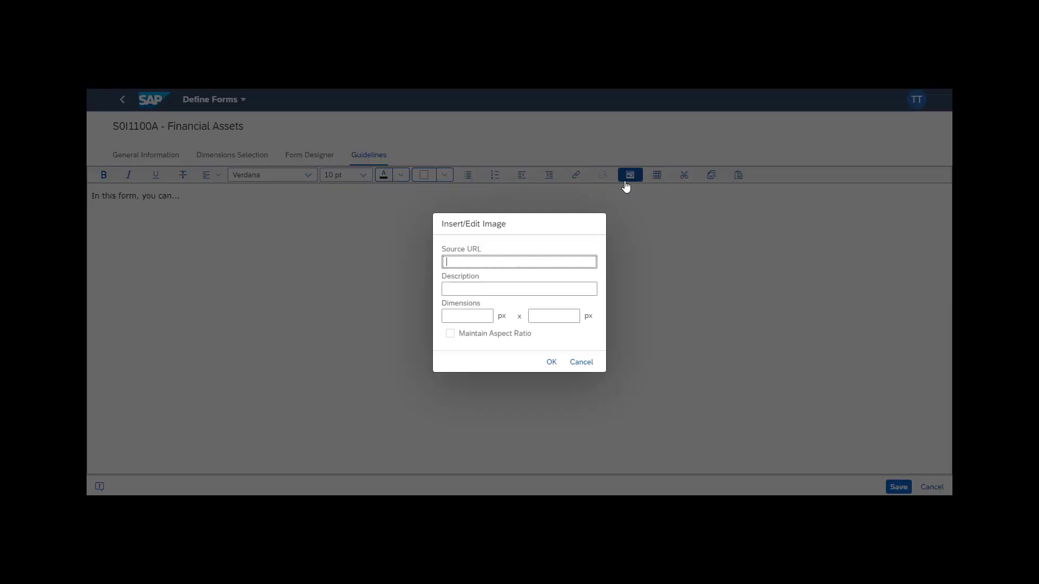
pyautogui.hotkey('ctrl', 'v')
pyautogui.click(470, 318)
pyautogui.write('100')
pyautogui.click(552, 316)
pyautogui.click(551, 362)
pyautogui.press('Return')
pyautogui.write('https://help.sap.com/viewer/index')
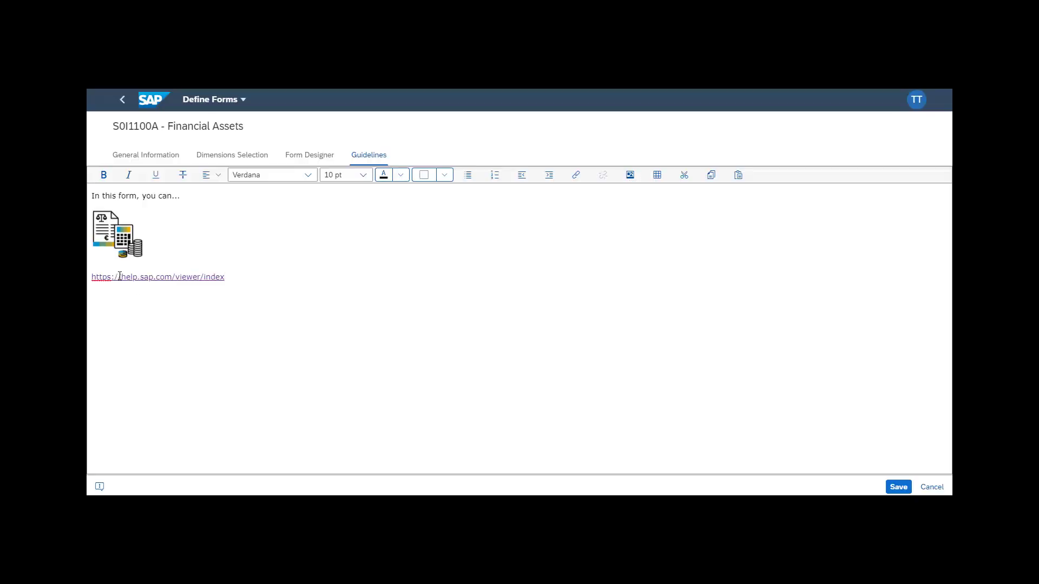
pyautogui.hotkey('alt', 'Tab')
pyautogui.hotkey('alt', 'Tab')
pyautogui.hotkey('ctrl', 'v')
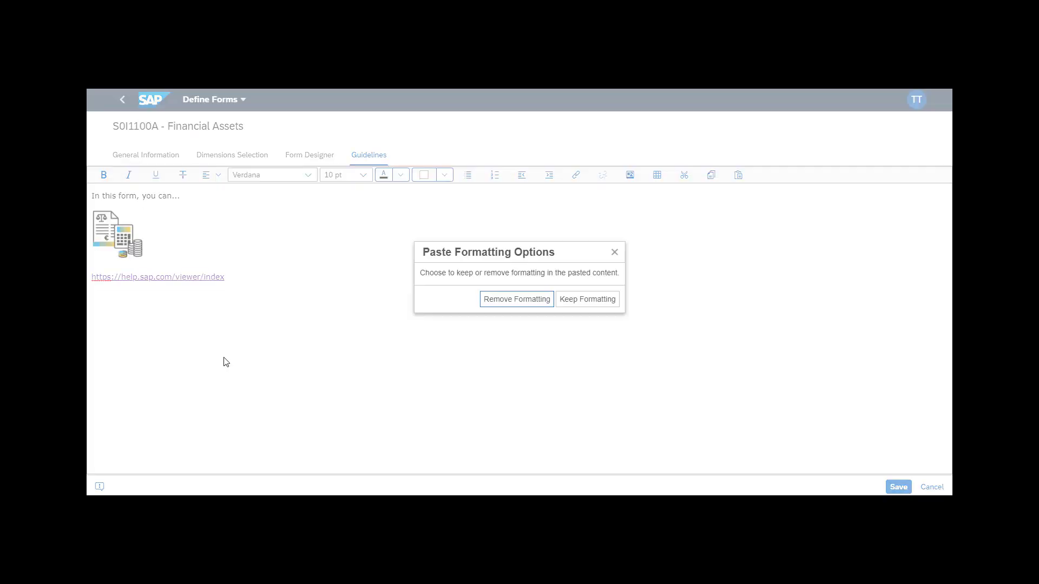
pyautogui.click(586, 297)
pyautogui.click(899, 489)
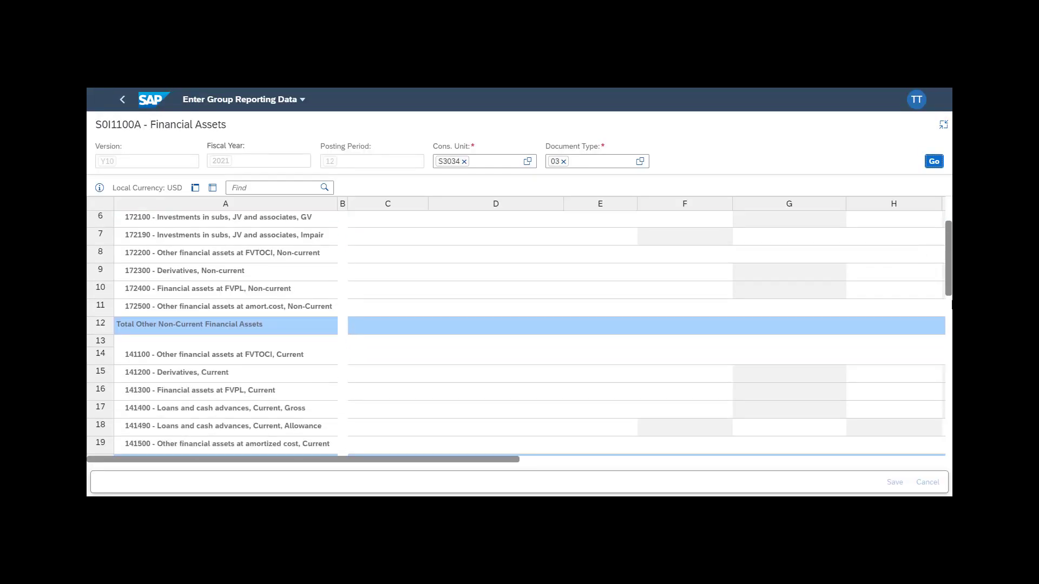
# In the Enter Group Reporting Data app, show the form's guidelines beside the grid, widen them for reading and hide them again
pyautogui.scroll(5, 514, 330)
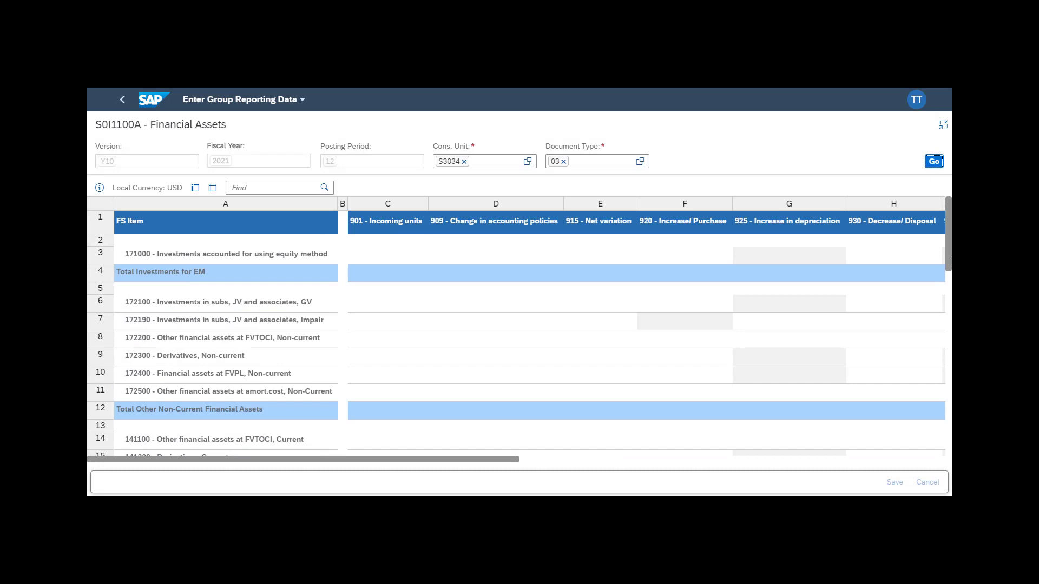
pyautogui.click(99, 187)
pyautogui.moveTo(251, 329); pyautogui.dragTo(464, 298)
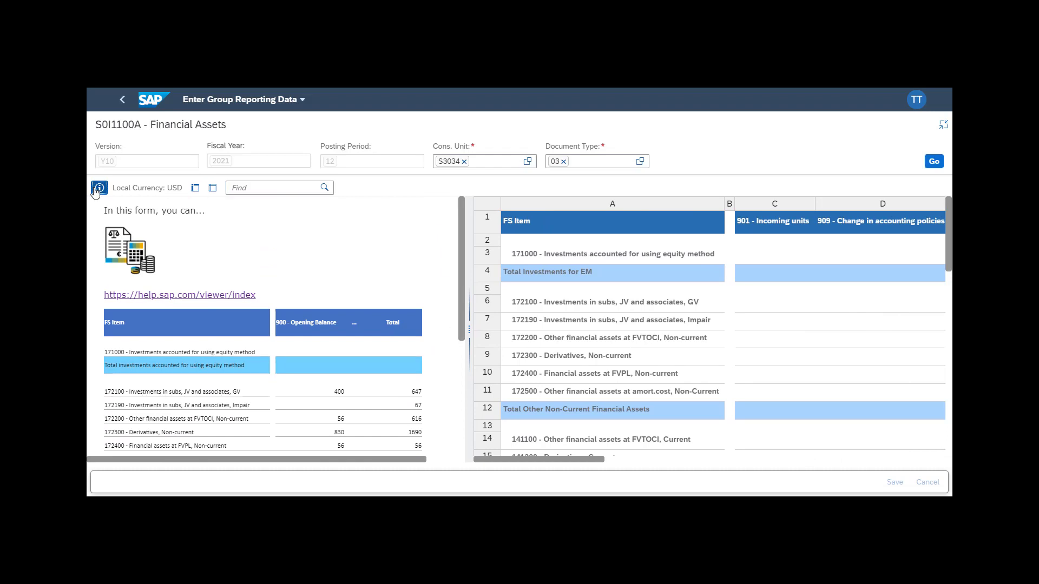
pyautogui.click(97, 188)
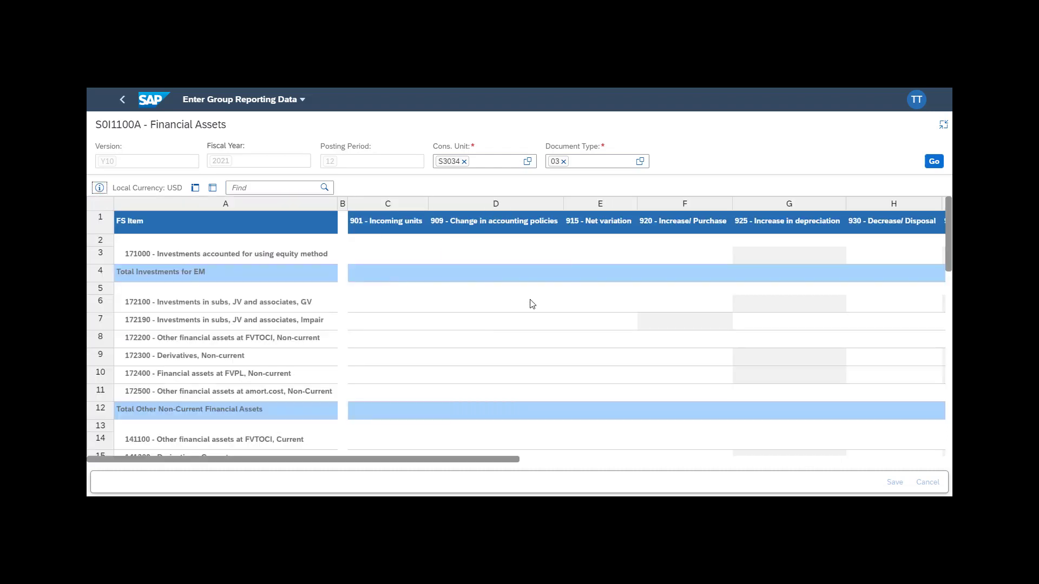
# Enter 6574 for item 172100 under subitem 909, 77759 for item 172300 under 915, and 12547 for item 172500 under 901
pyautogui.click(532, 303)
pyautogui.write('6574')
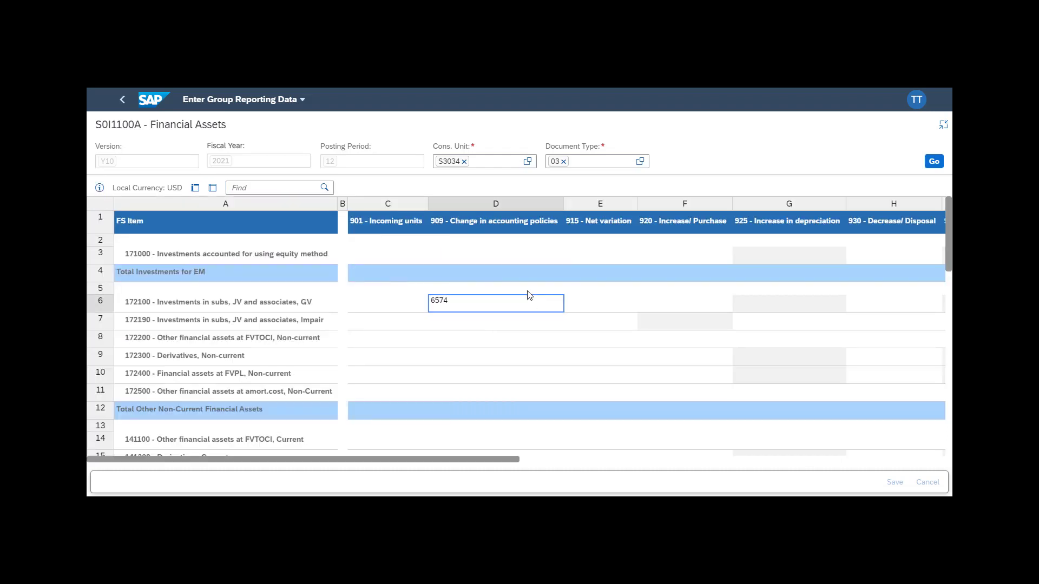
pyautogui.click(585, 363)
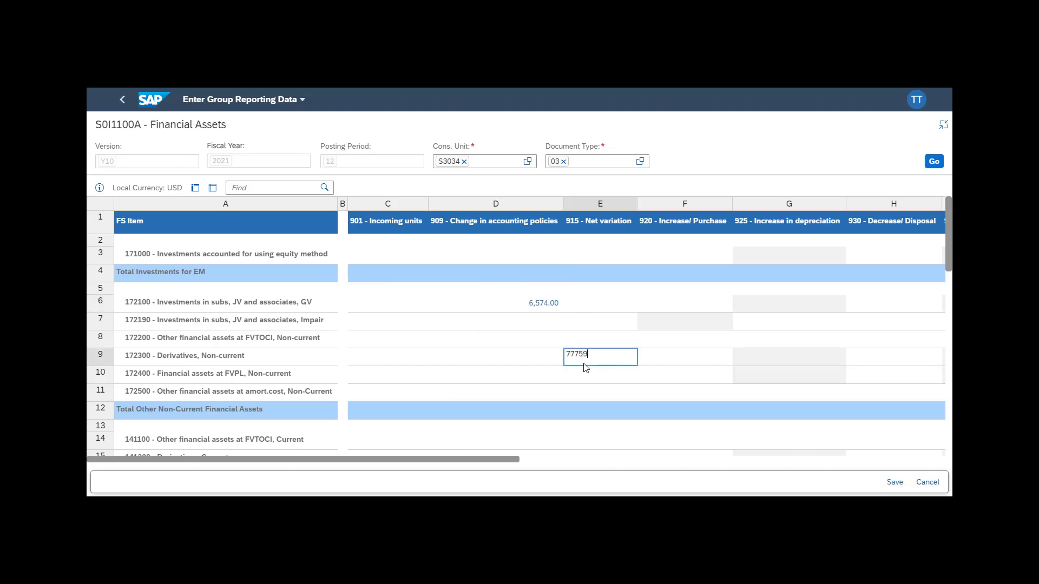
pyautogui.click(368, 394)
pyautogui.write('12547')
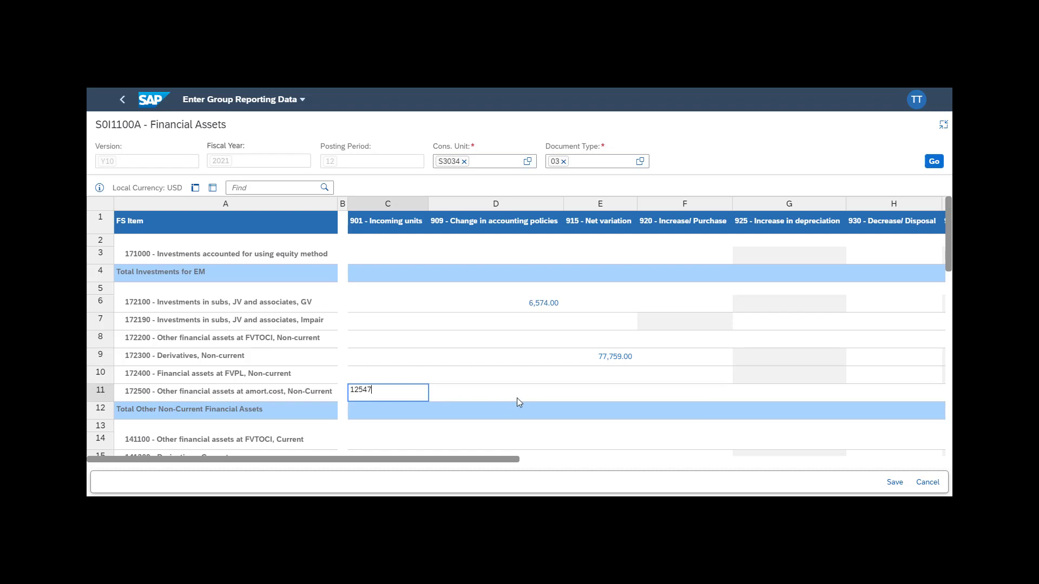
pyautogui.click(518, 395)
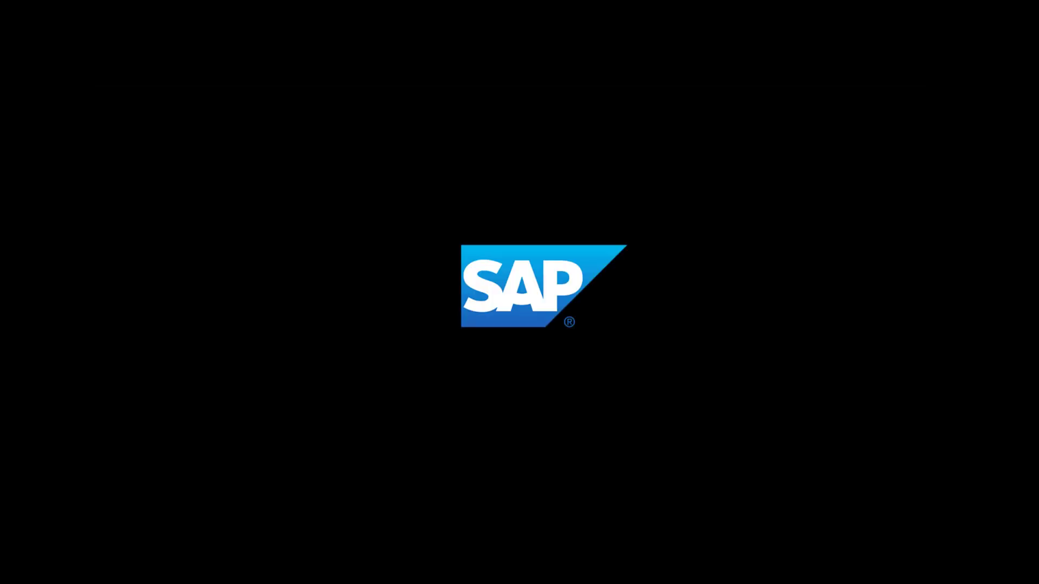